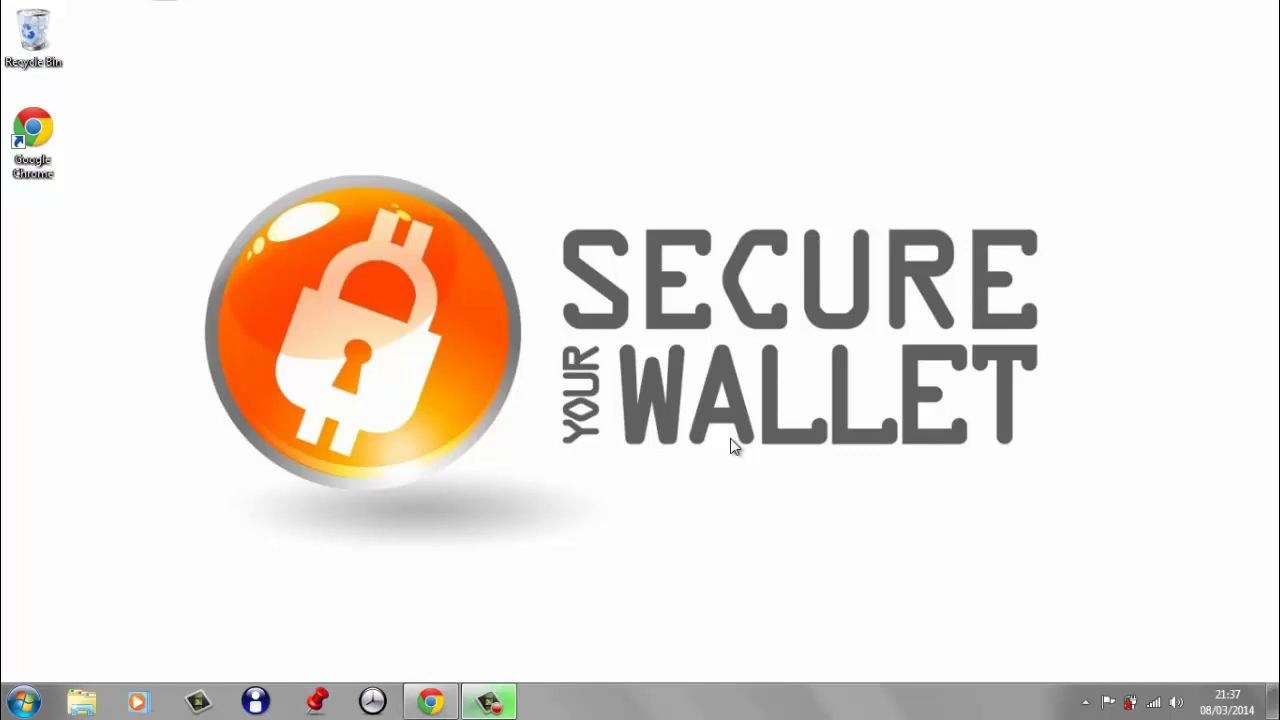
- Search Google for 'chrome store' and open the Chrome Web Store result
left_click(430, 702)
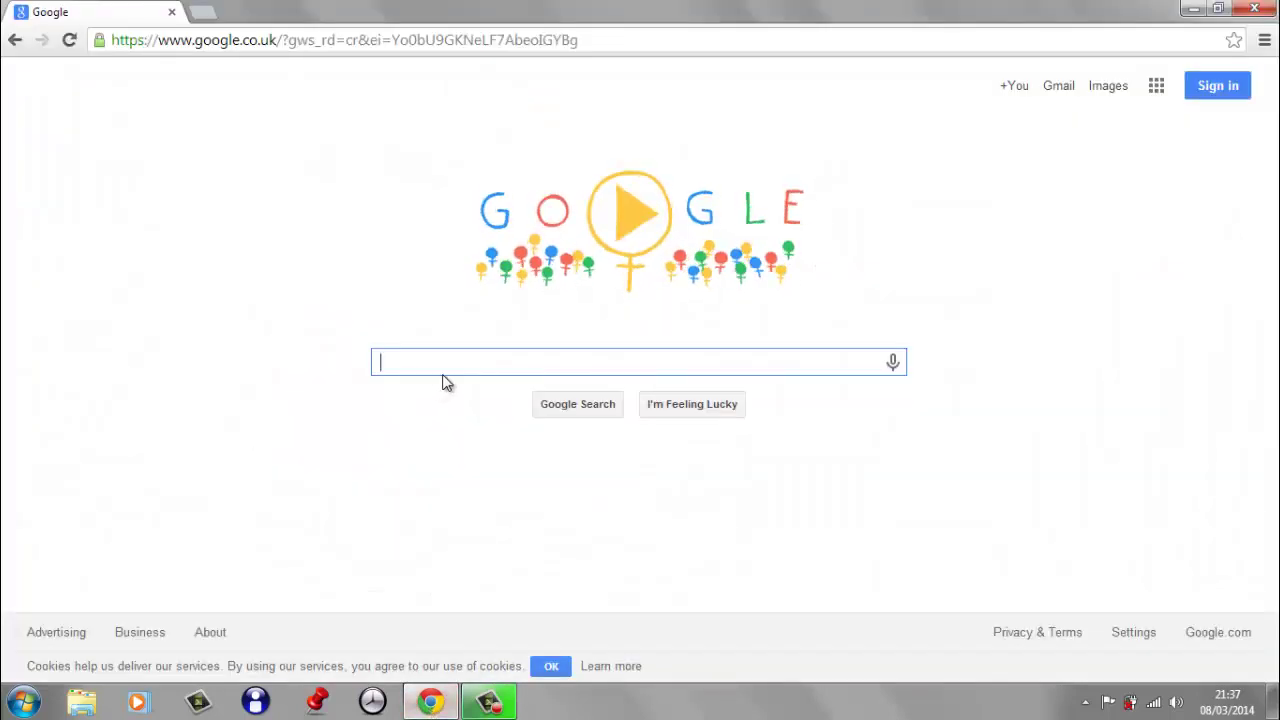
type("chrome stor")
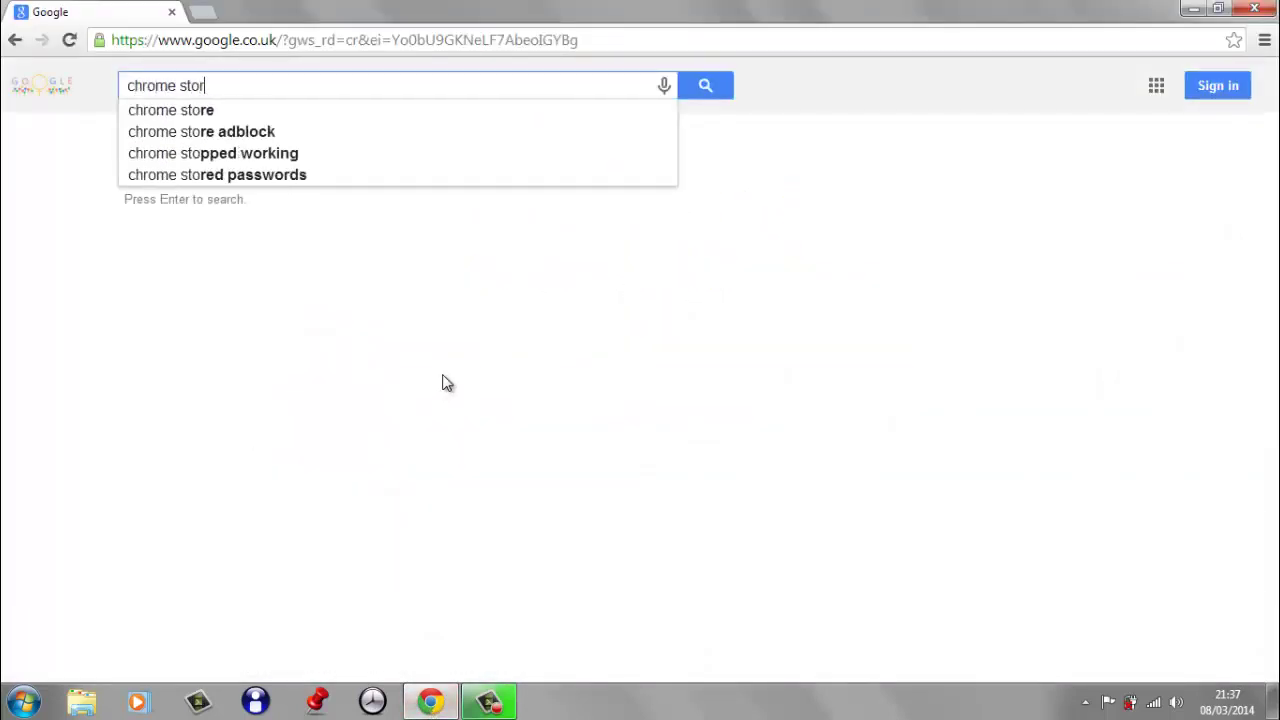
type("e")
key("Return")
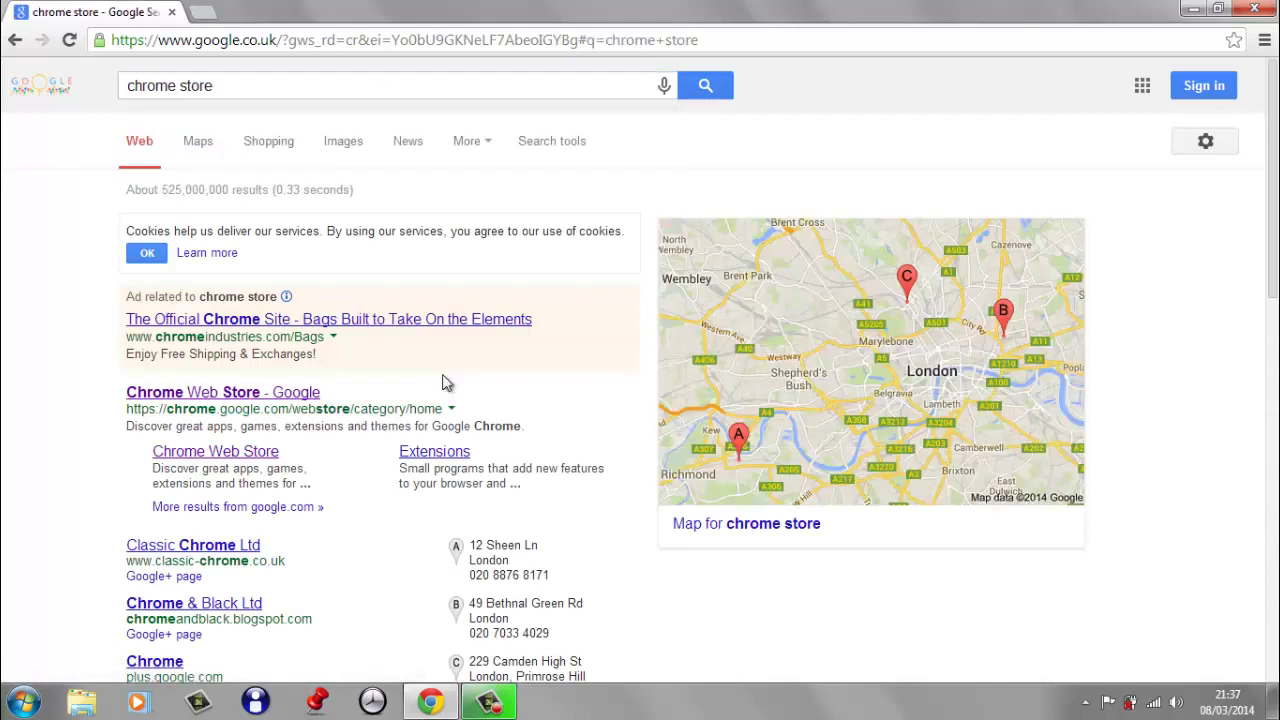
left_click(244, 396)
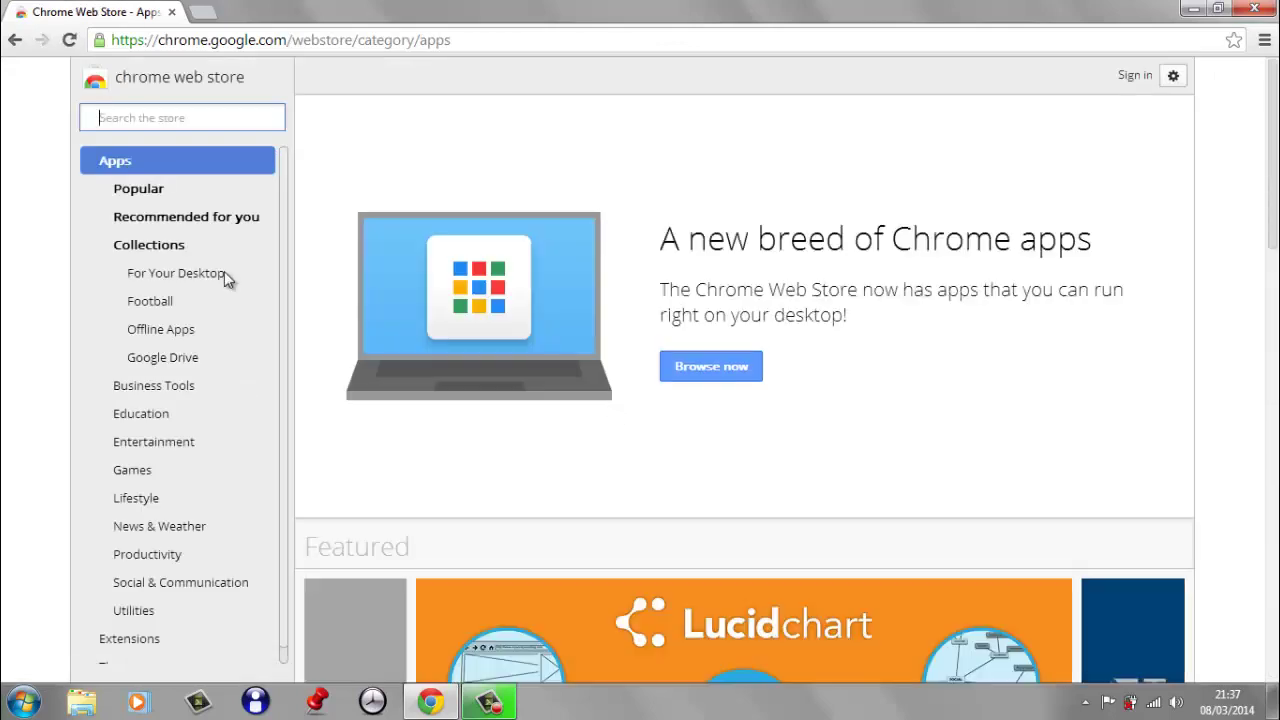
- Search the store for 'kryptokit' and view the KryptoKit Bitcoin Wallet listing's Details tab
type("kryp")
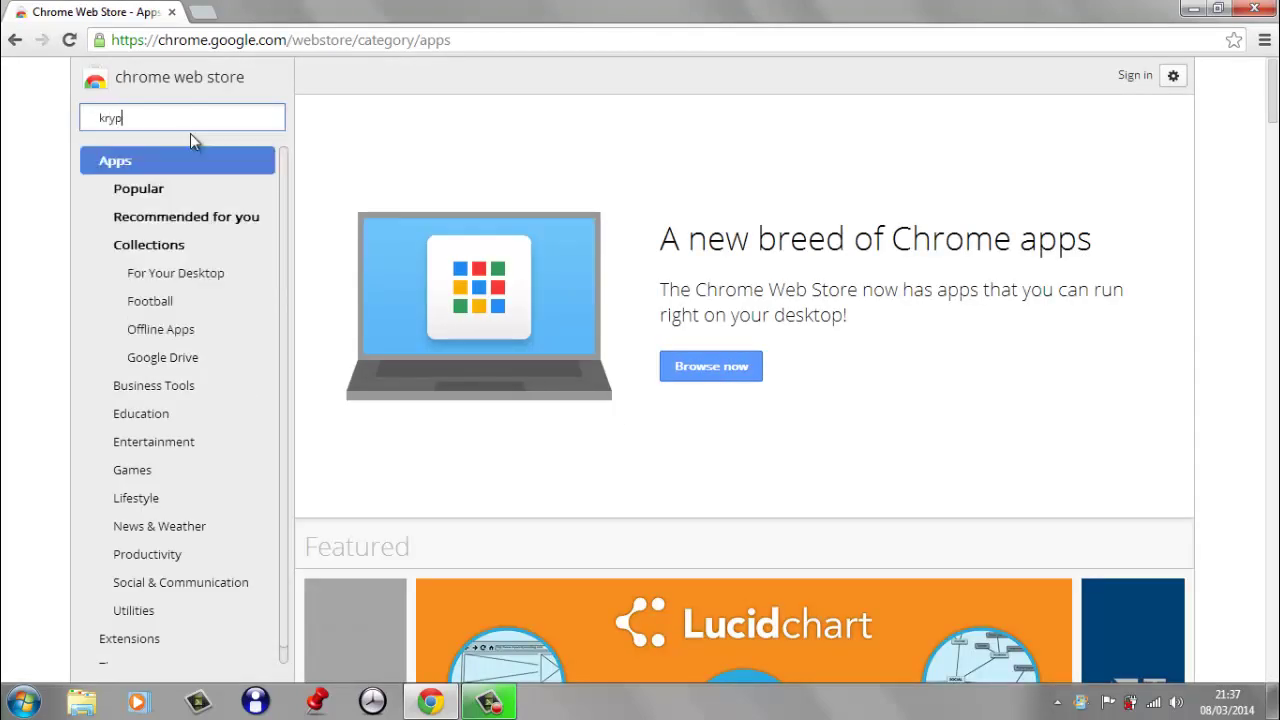
type("tokit")
key("Return")
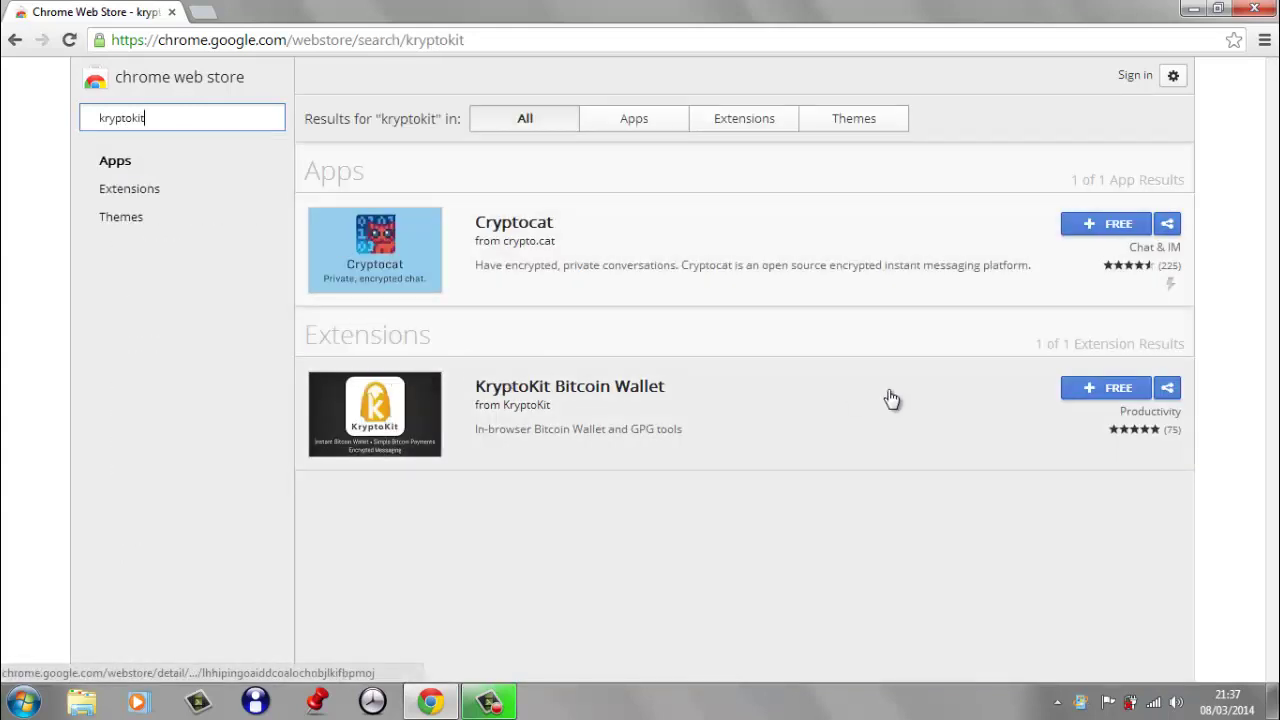
left_click(600, 390)
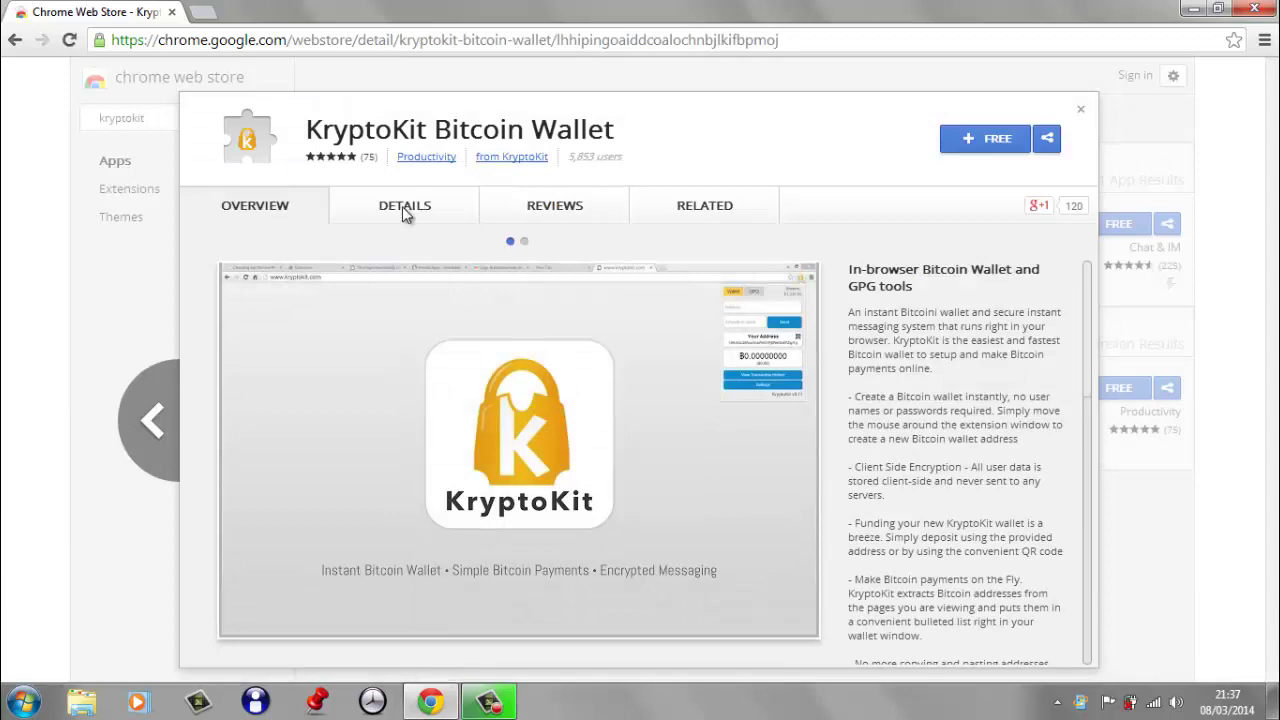
left_click(405, 210)
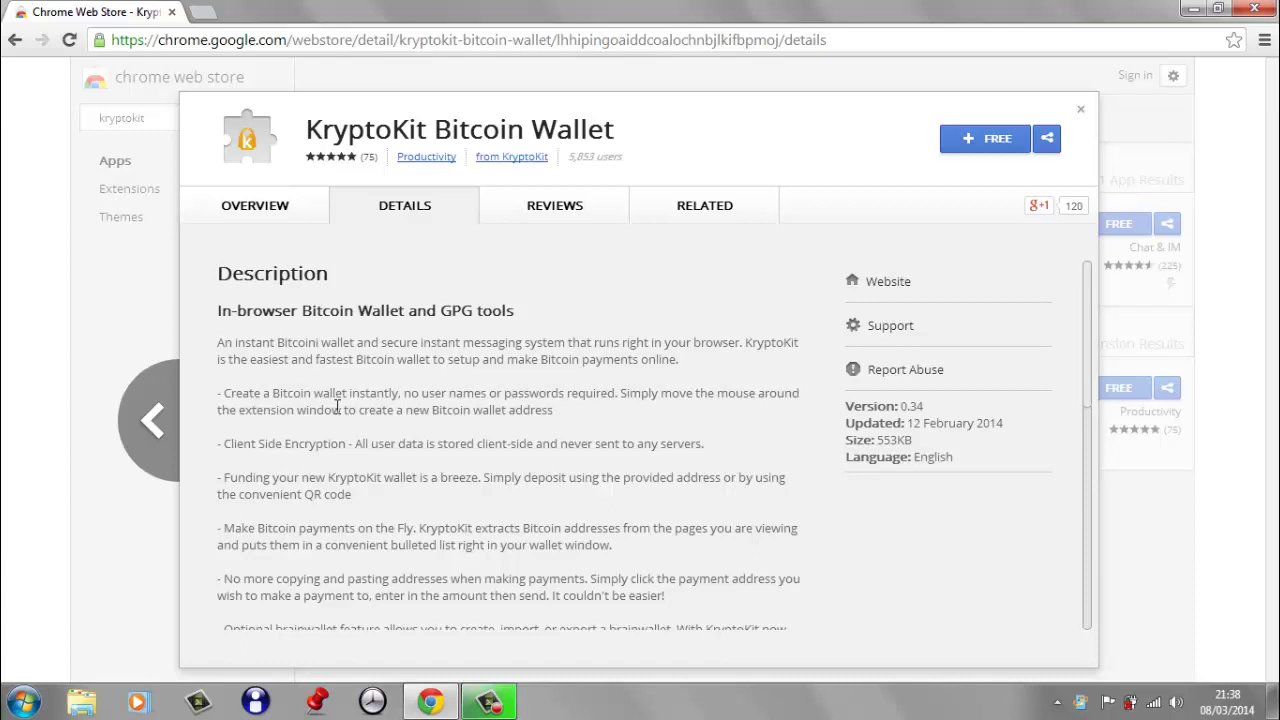
- Add the KryptoKit Bitcoin Wallet extension to Chrome and dismiss the added notice
left_click(980, 145)
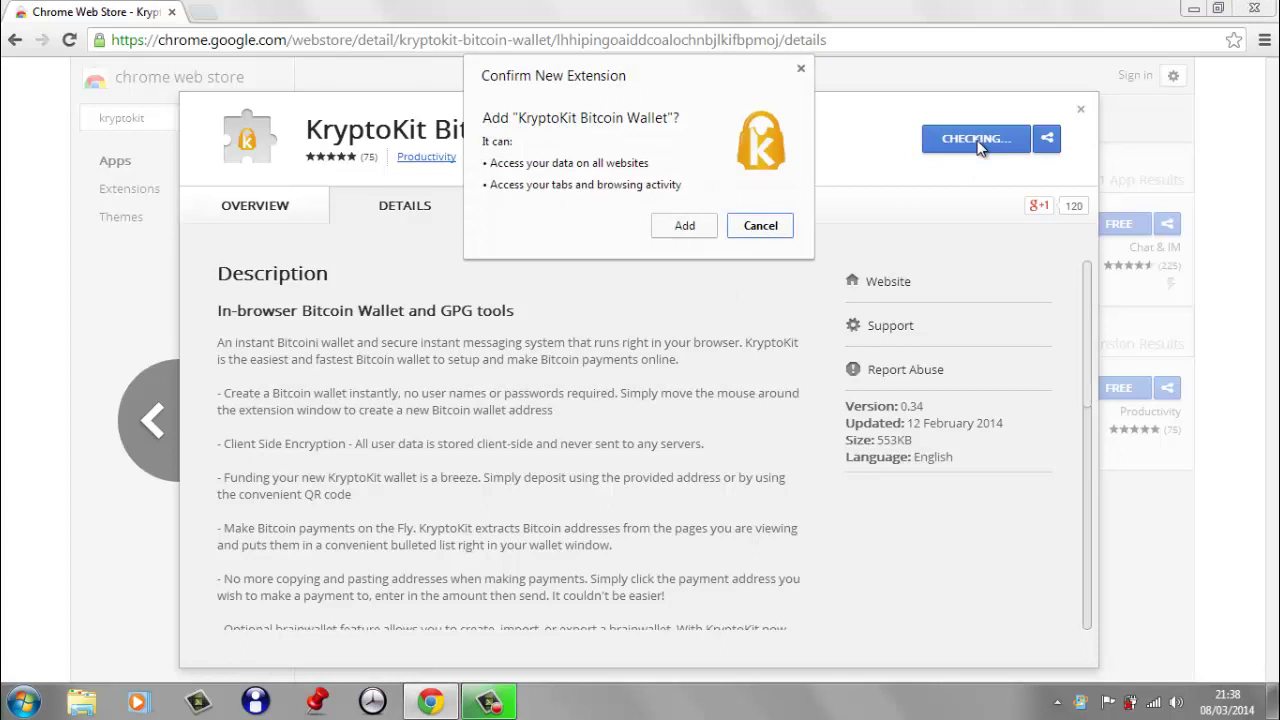
left_click(686, 226)
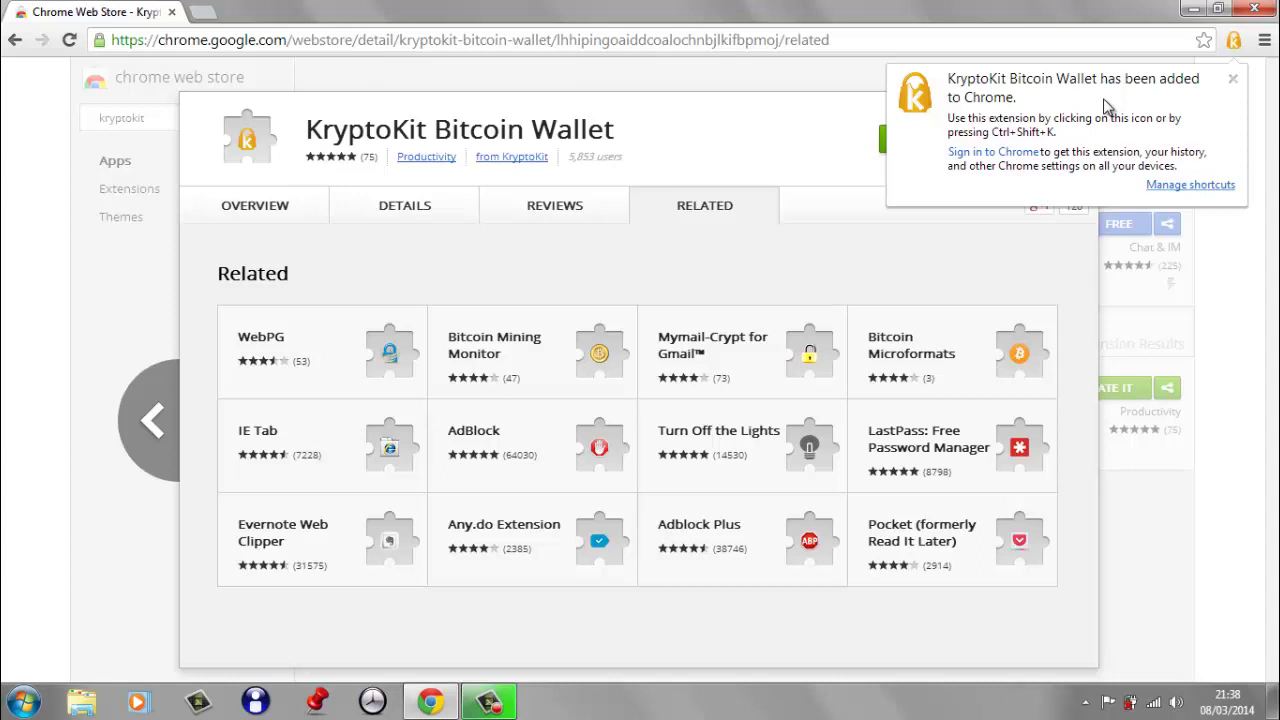
left_click(1234, 80)
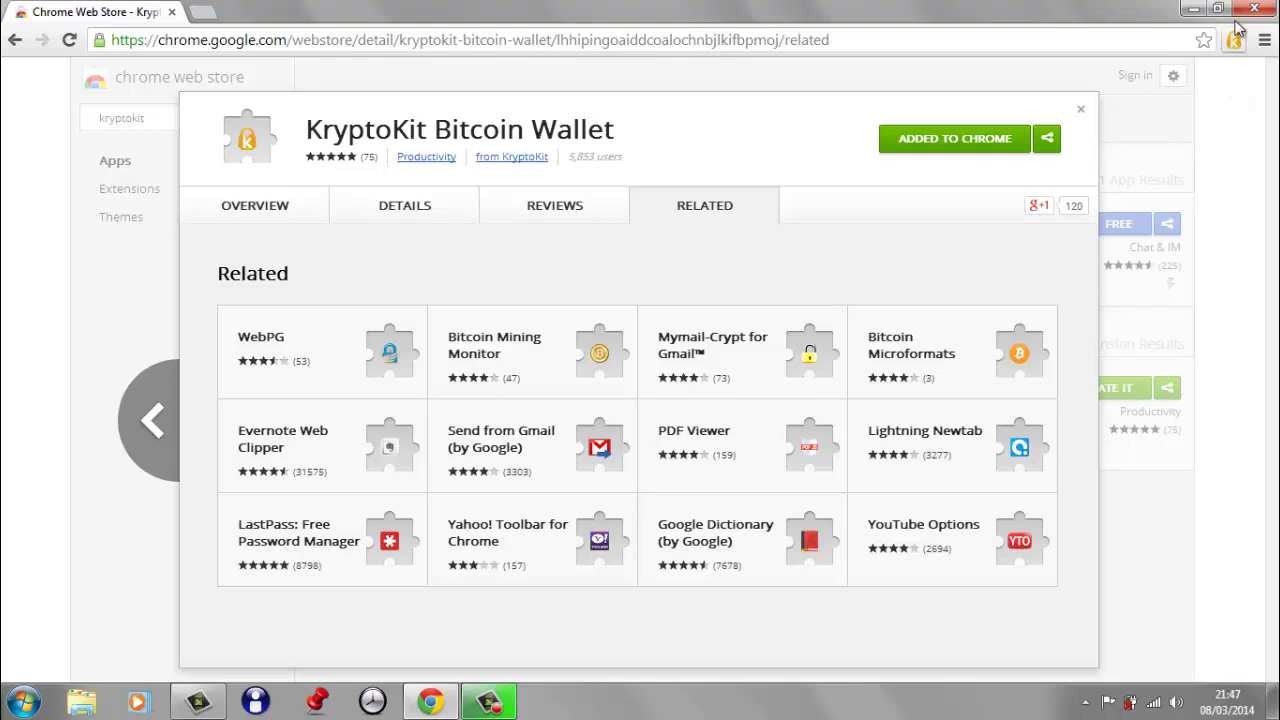
- Open the KryptoKit wallet popup and briefly display the wallet address as a QR code
left_click(1234, 40)
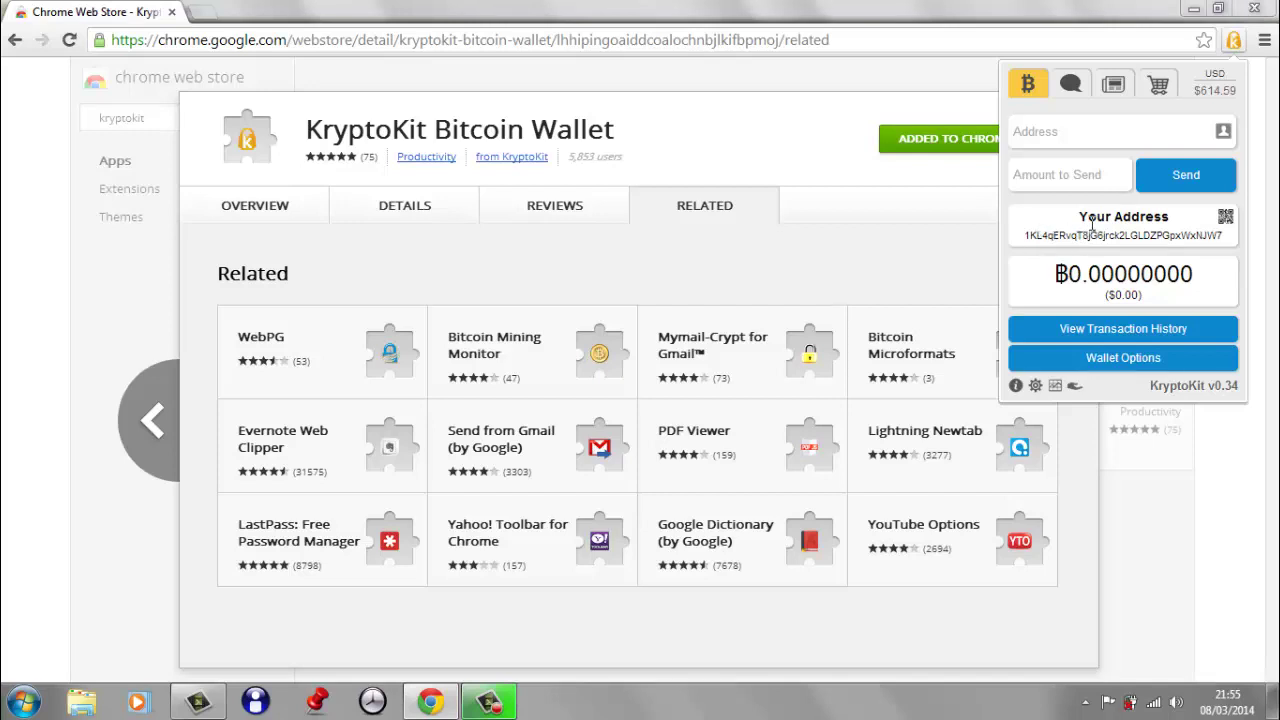
left_click(1223, 220)
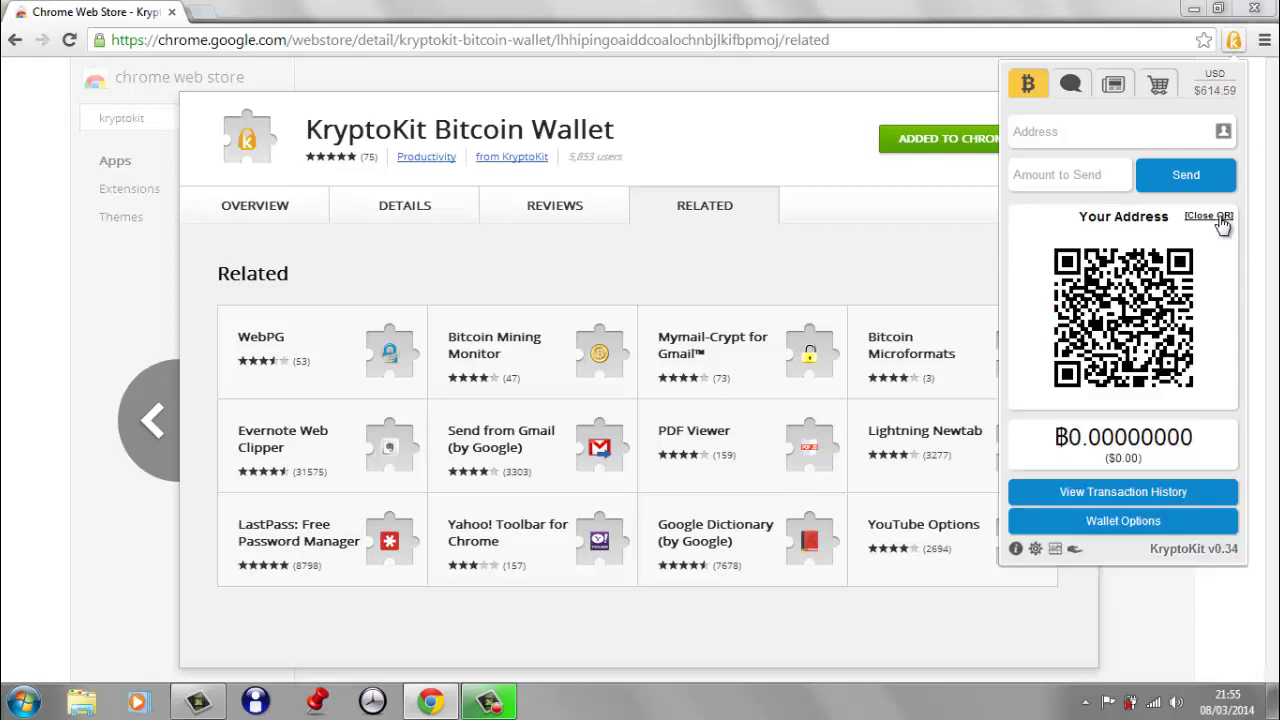
left_click(1221, 221)
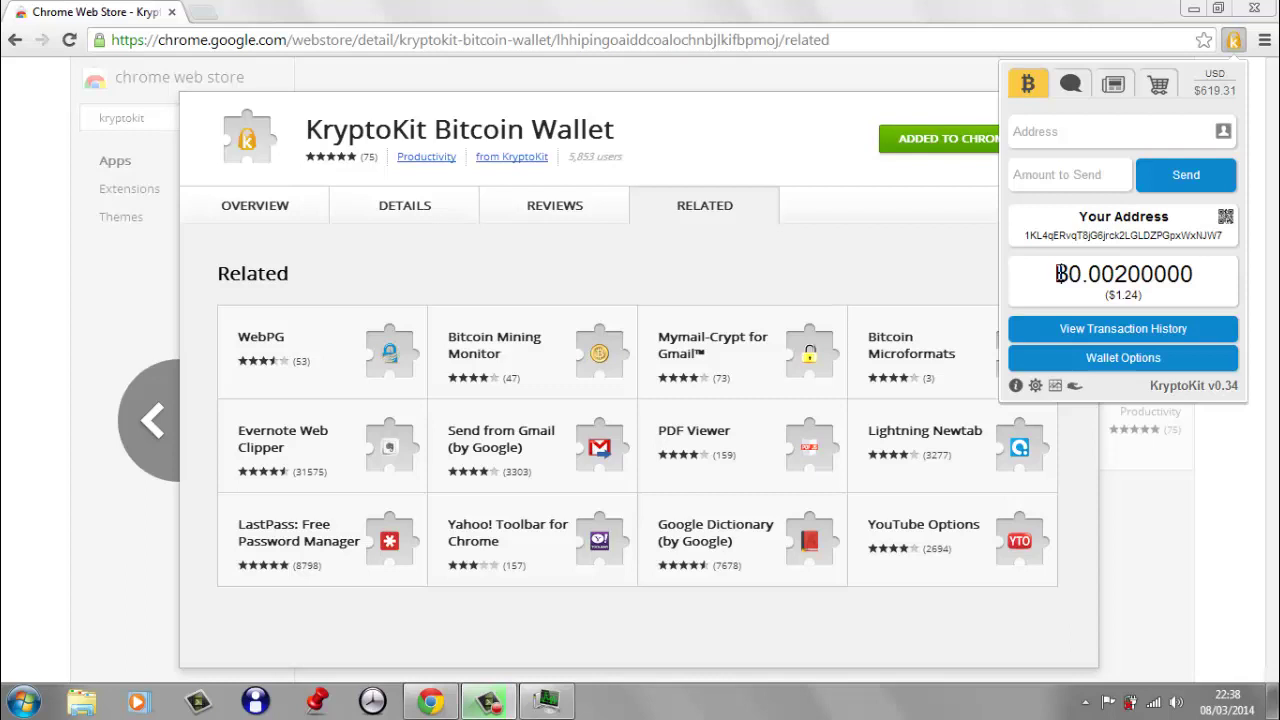
- Open the Set Password form under Wallet Options and enter the new wallet password twice
left_click(1123, 358)
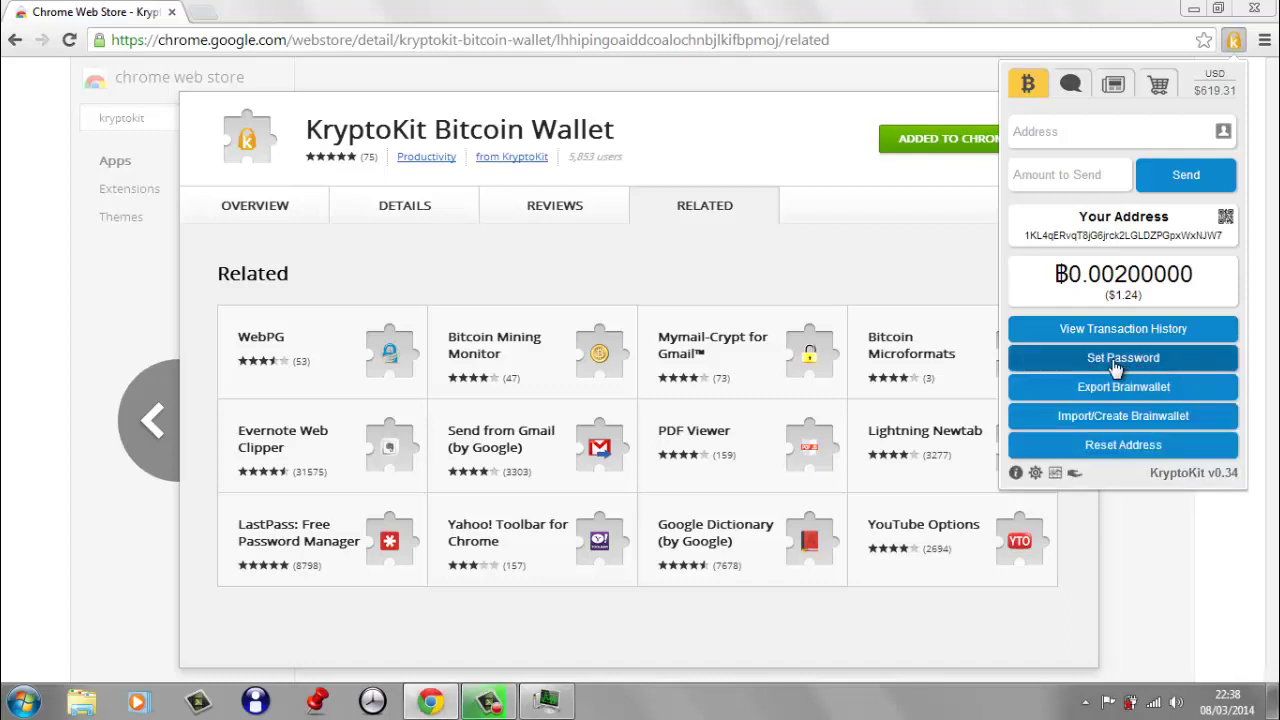
left_click(1114, 362)
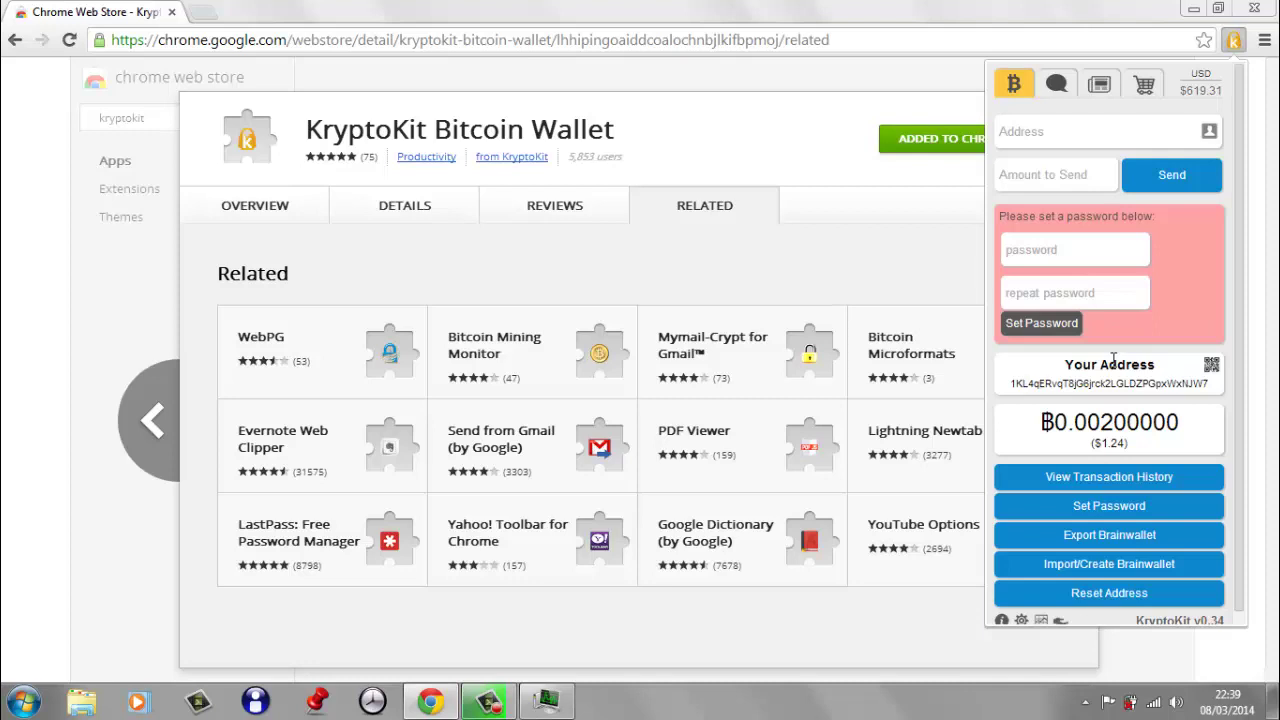
type("12345678901")
key("Tab")
type("1")
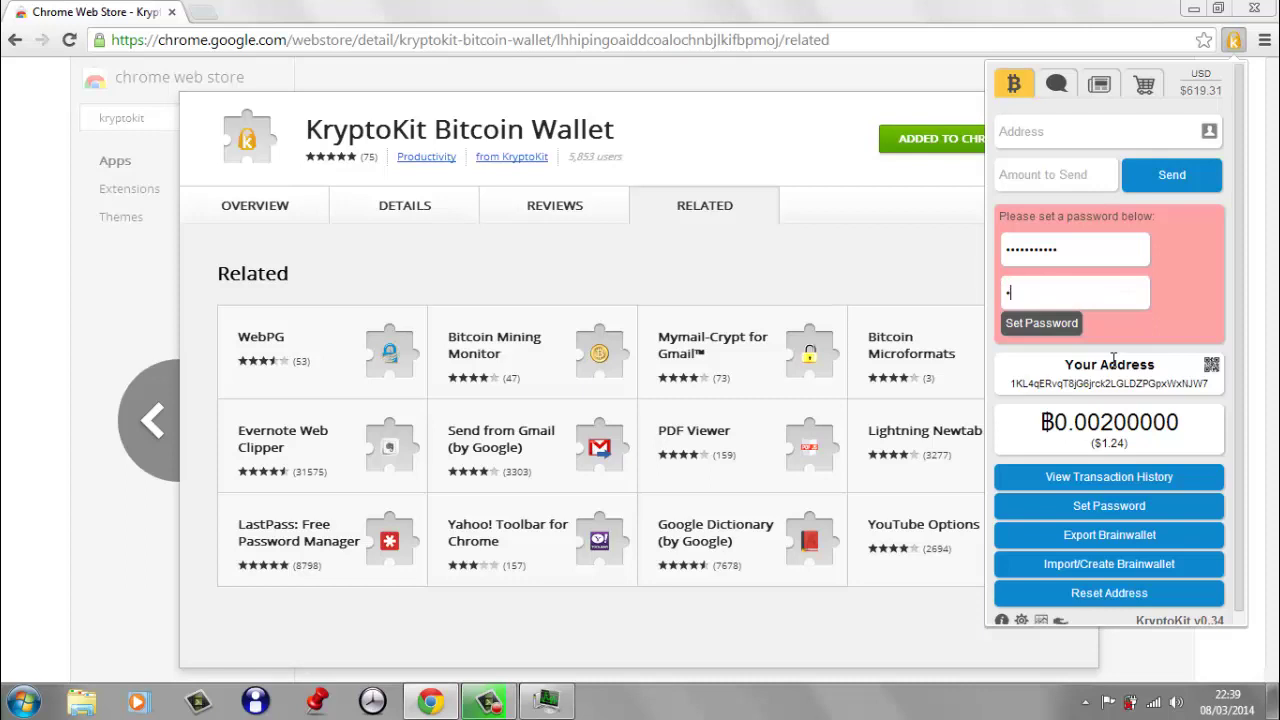
type("2345678901")
left_click(1058, 325)
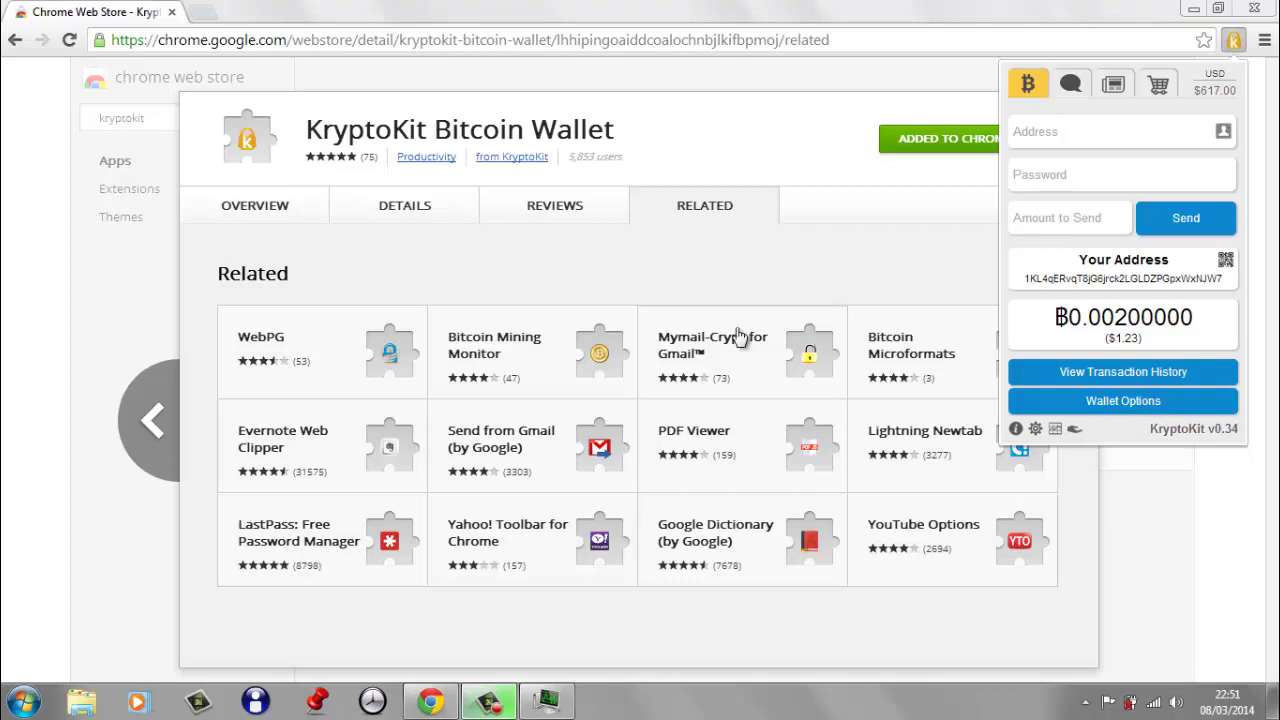
left_click(455, 40)
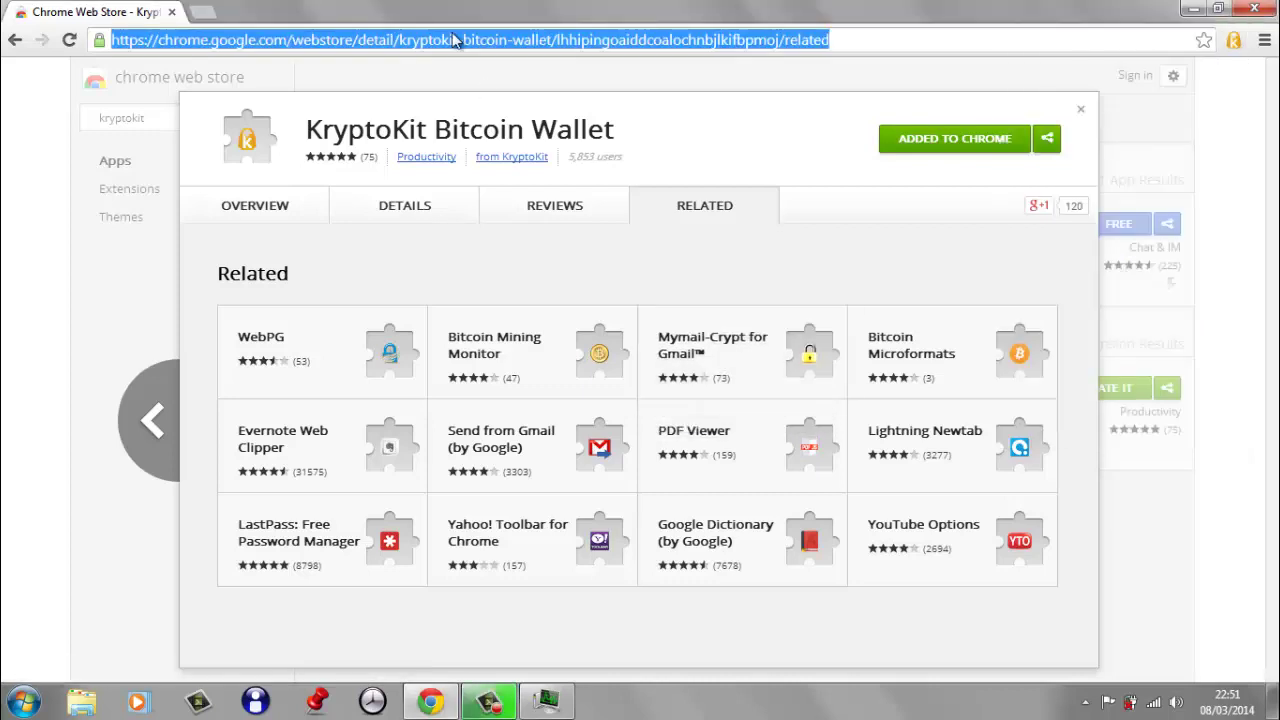
type("www.se")
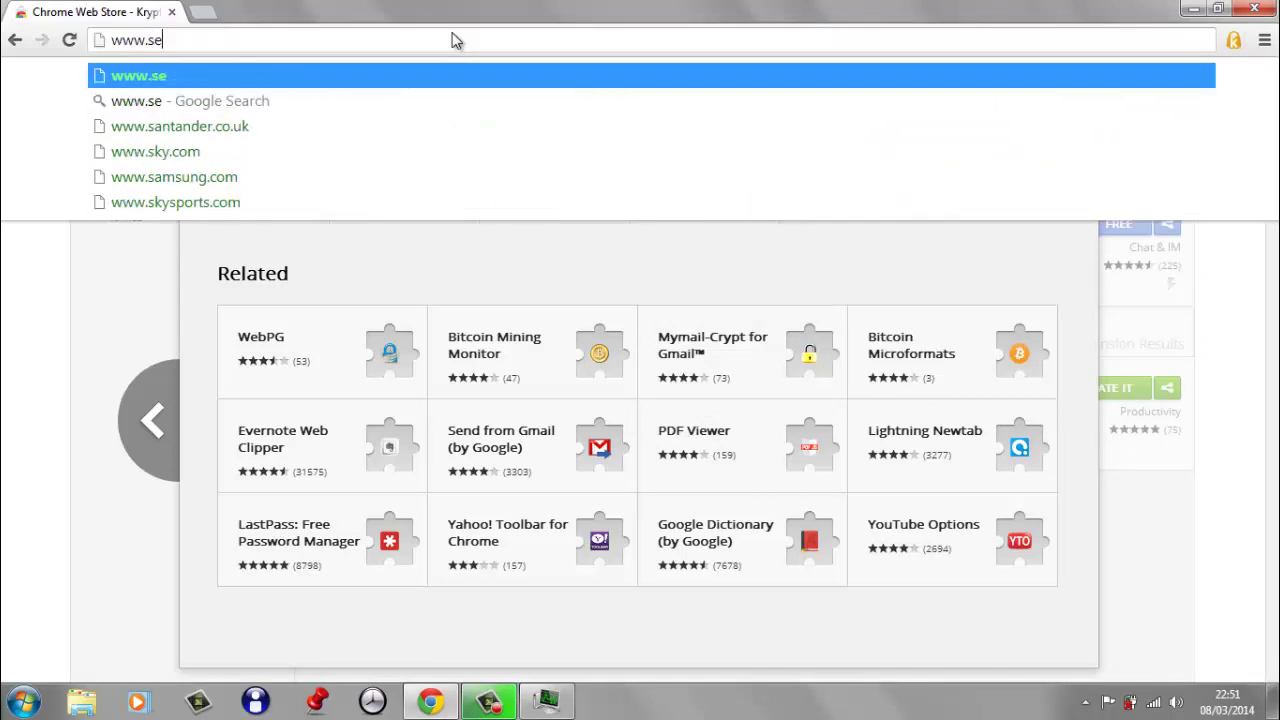
type("cureyourwallet.c")
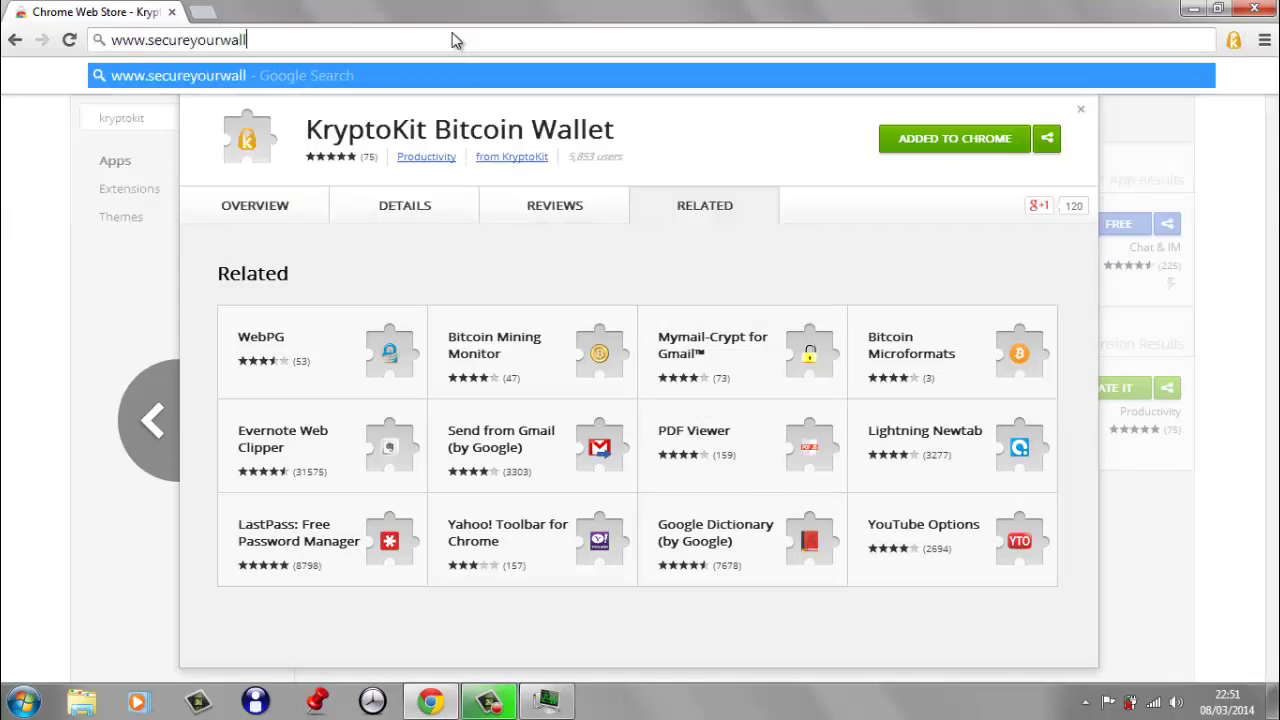
type("om")
key("Return")
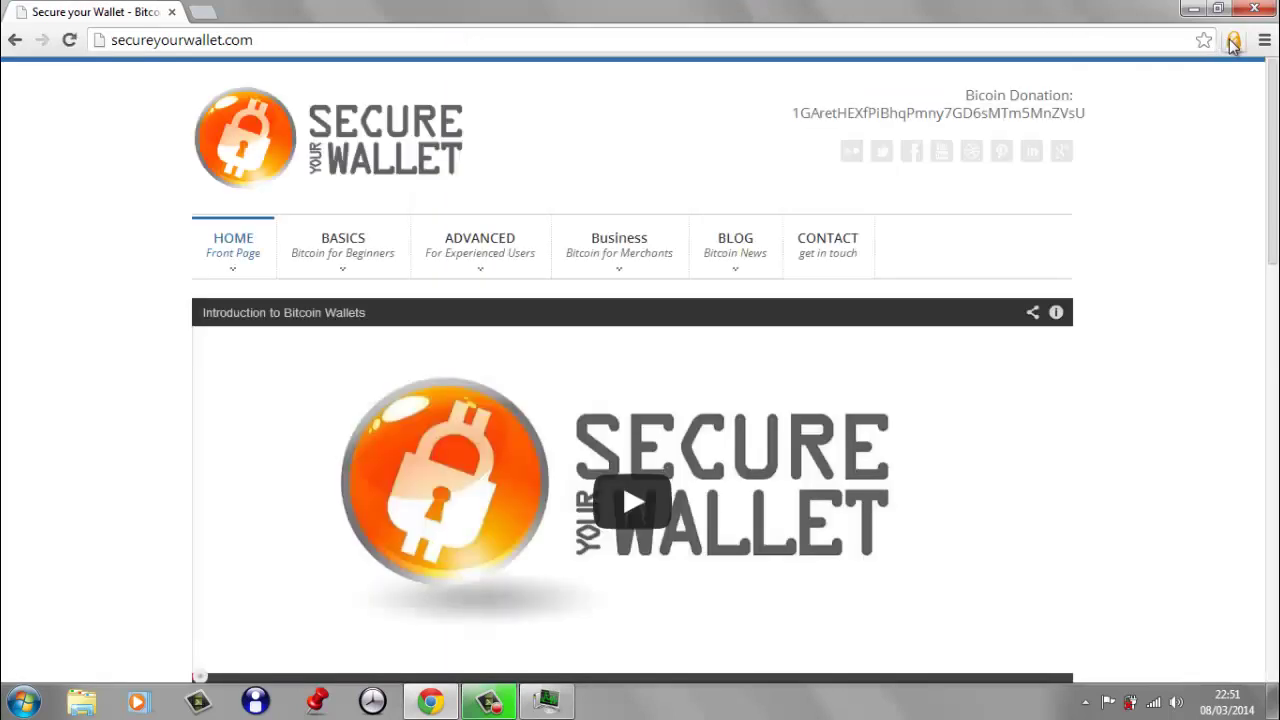
- Fill KryptoKit's send form with the found donation address, 0.0018 BTC, and the wallet password
left_click(1233, 42)
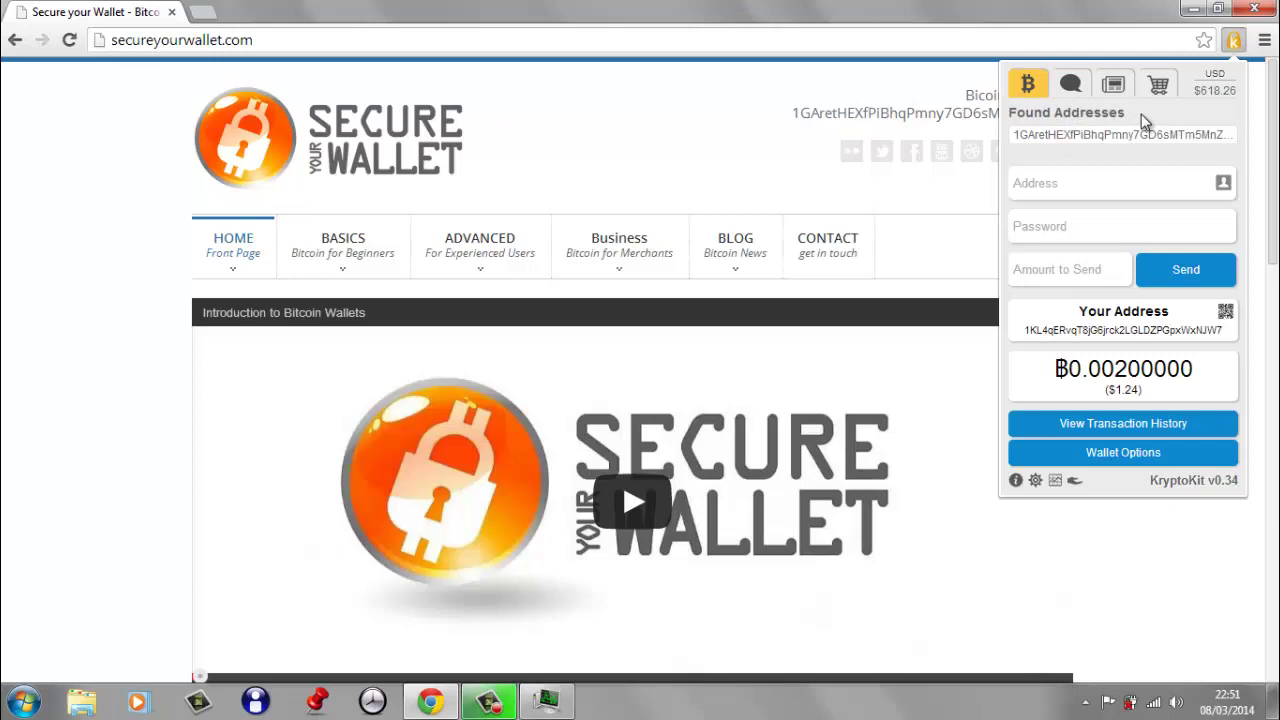
left_click(1180, 147)
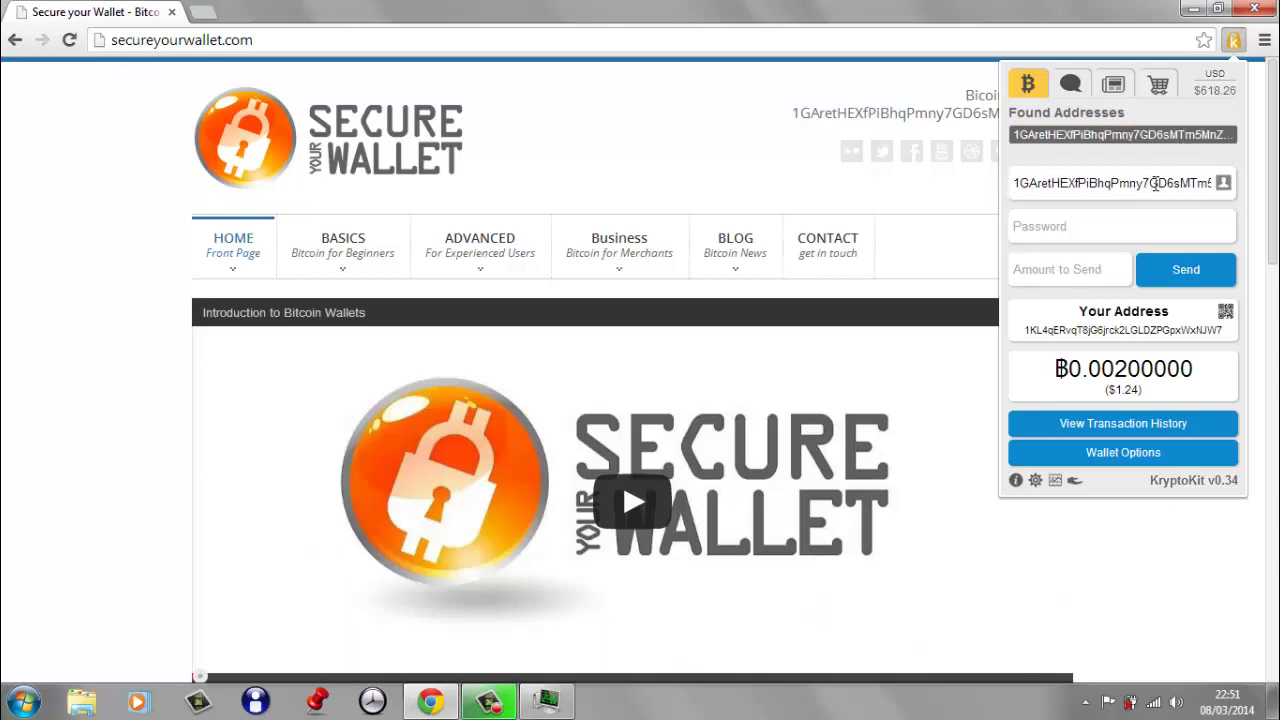
left_click(1059, 272)
type("0.0018")
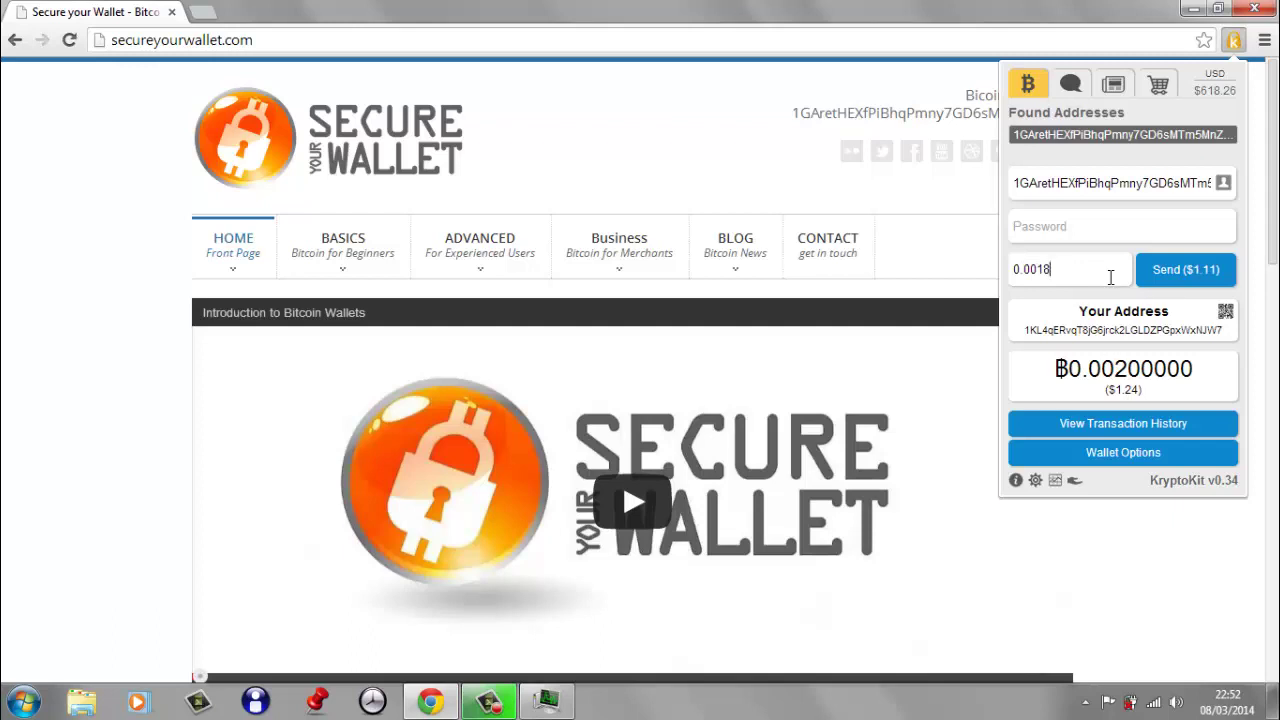
left_click(1096, 222)
type("•••••••••••")
- Send the 0.0018 BTC payment and review it on blockchain.info, balance now 0.0001 BTC
left_click(1178, 284)
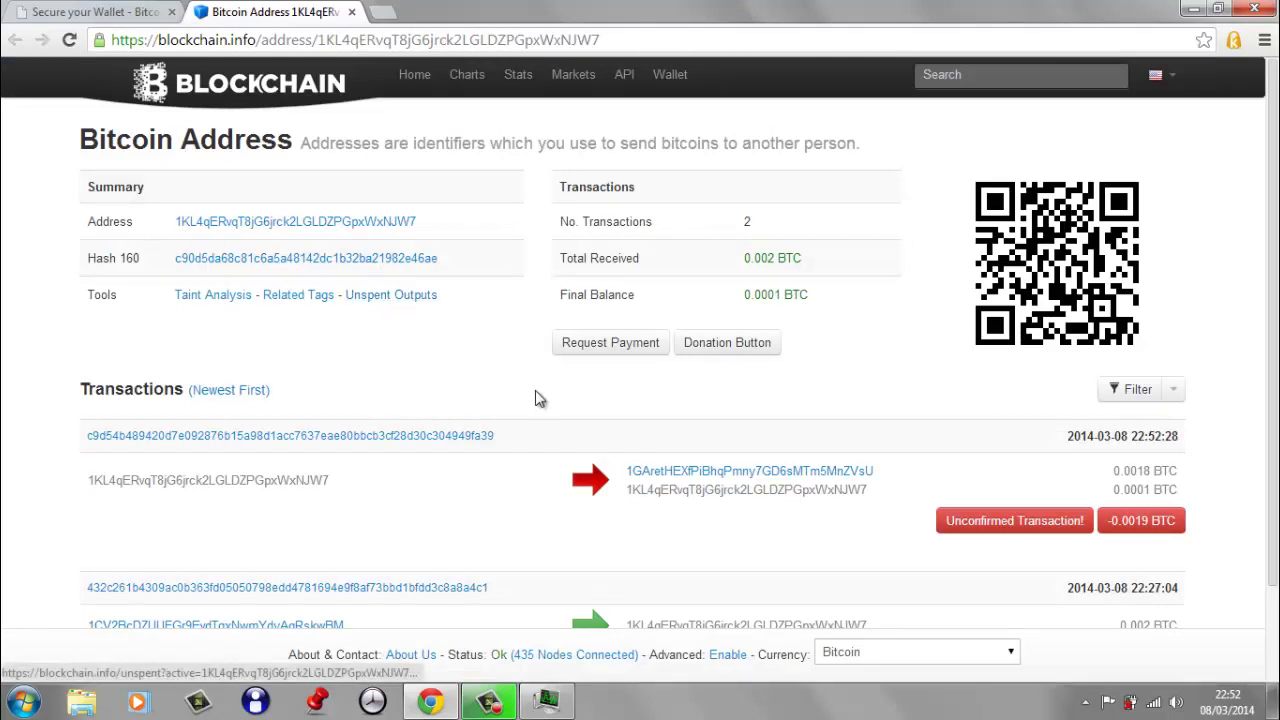
left_click_drag(1274, 320, 1273, 399)
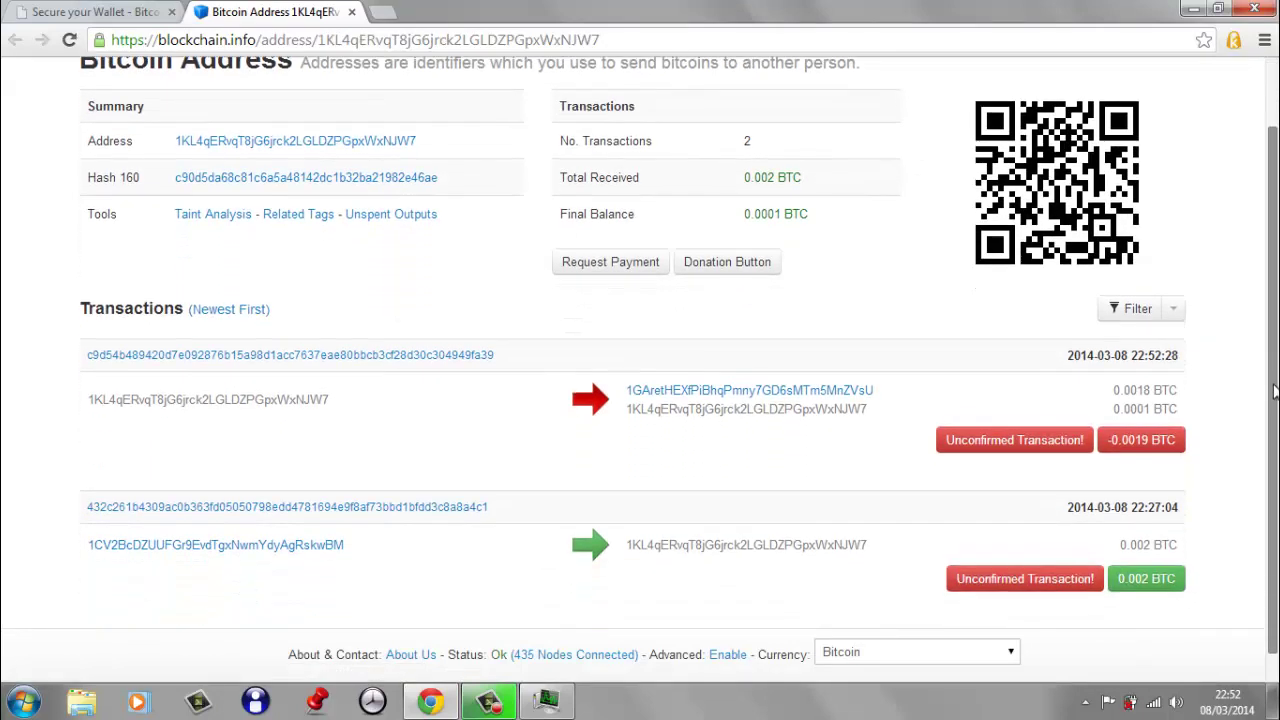
mouse_move(1127, 545)
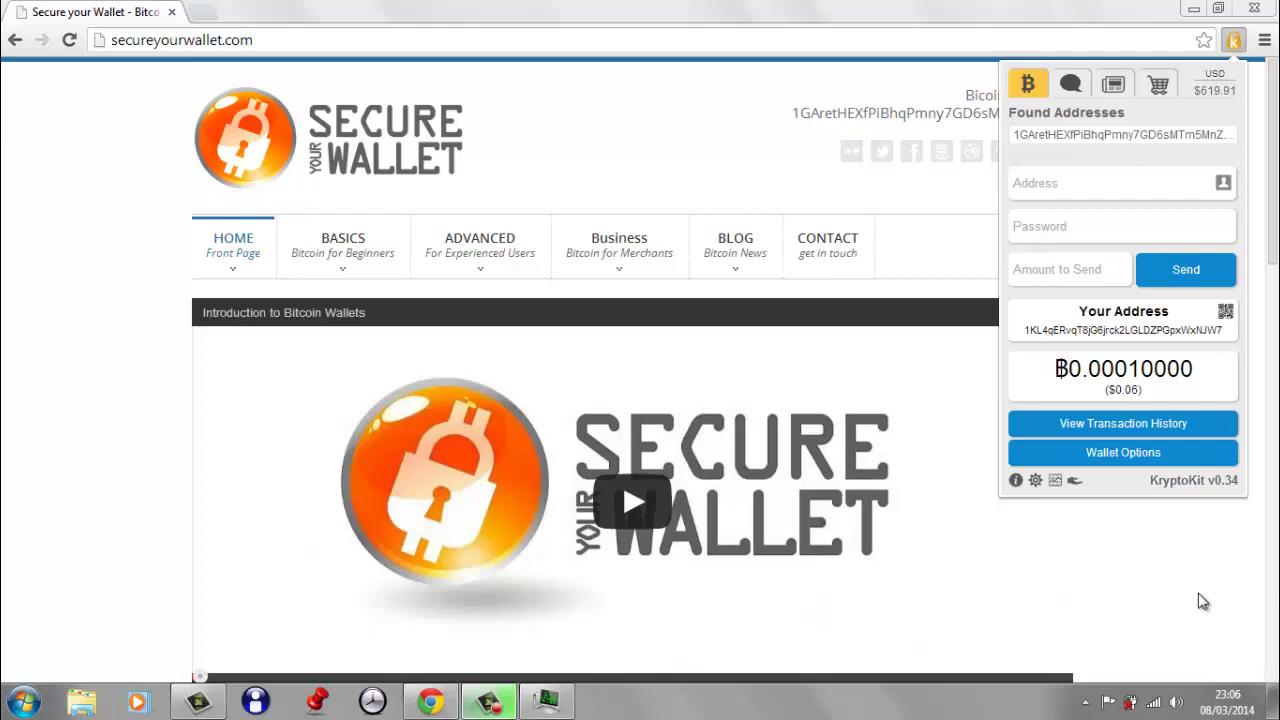
- Open the wallet's blockchain.info transaction history, then reopen KryptoKit on the Secure Your Wallet tab
left_click(1122, 463)
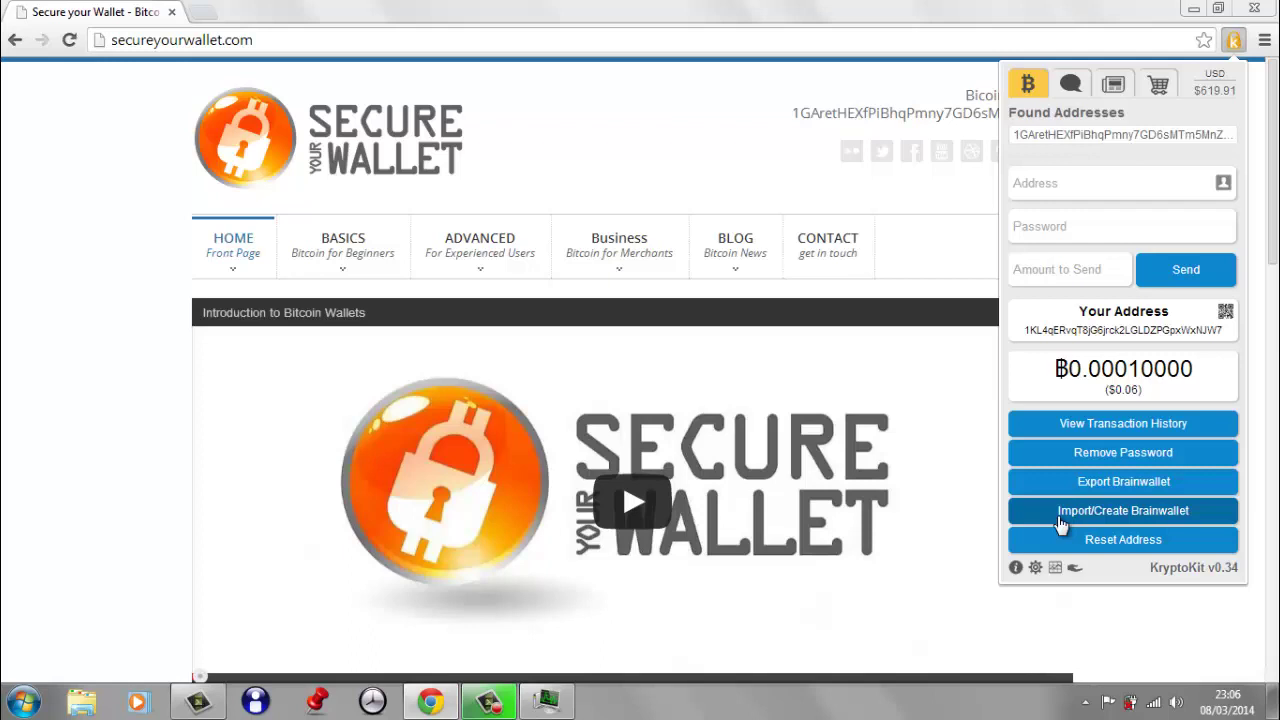
left_click(1063, 430)
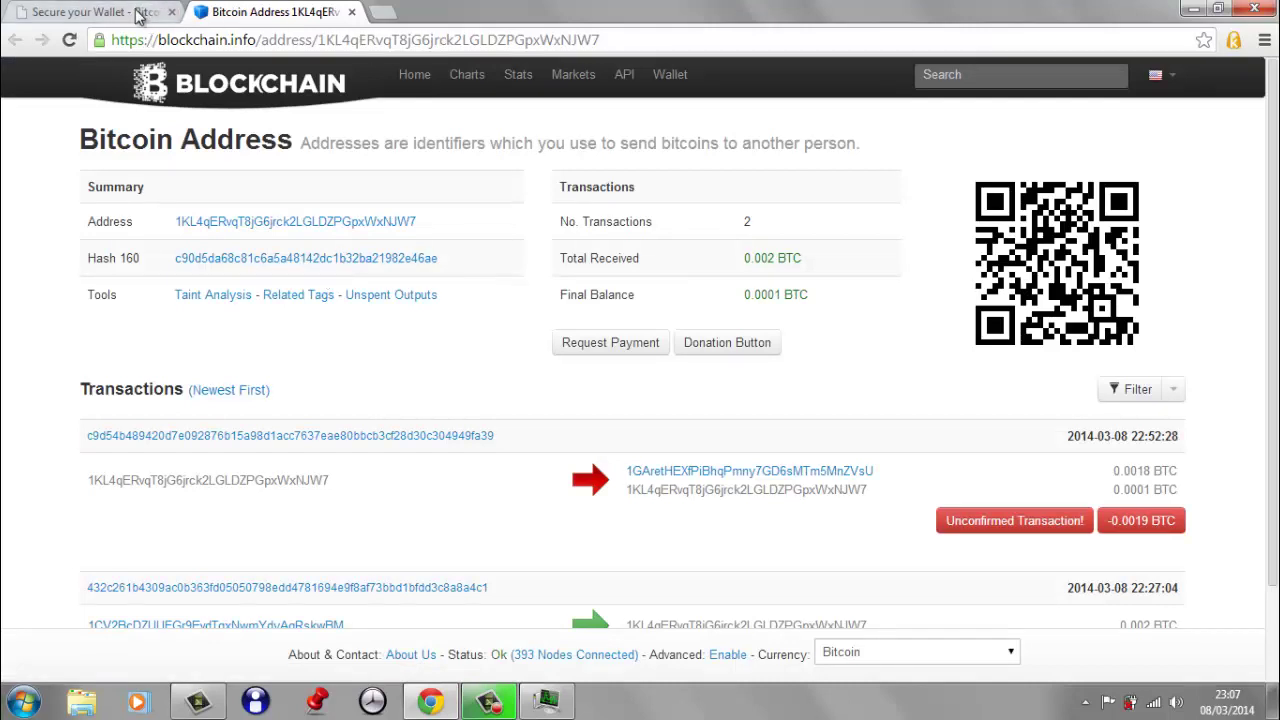
left_click(92, 12)
left_click(1233, 41)
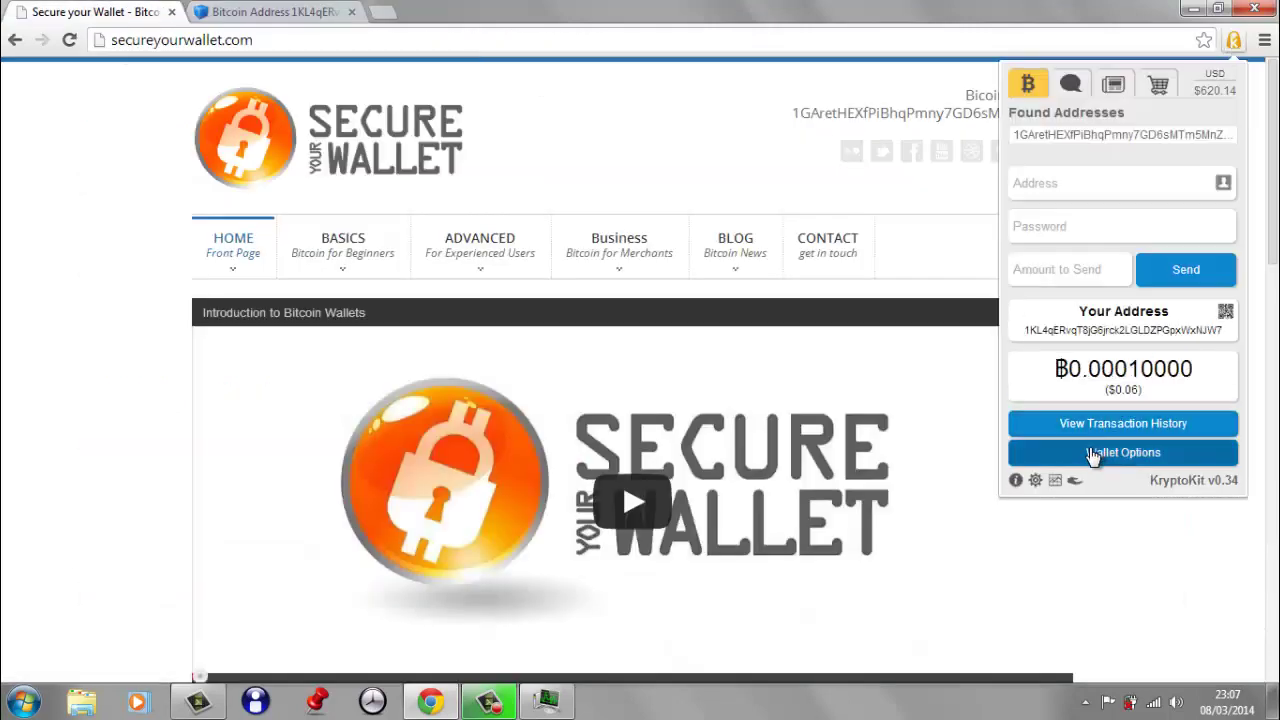
- Download backup.json via the gear menu's Backup KryptoKit and reveal it in its folder
left_click(1036, 482)
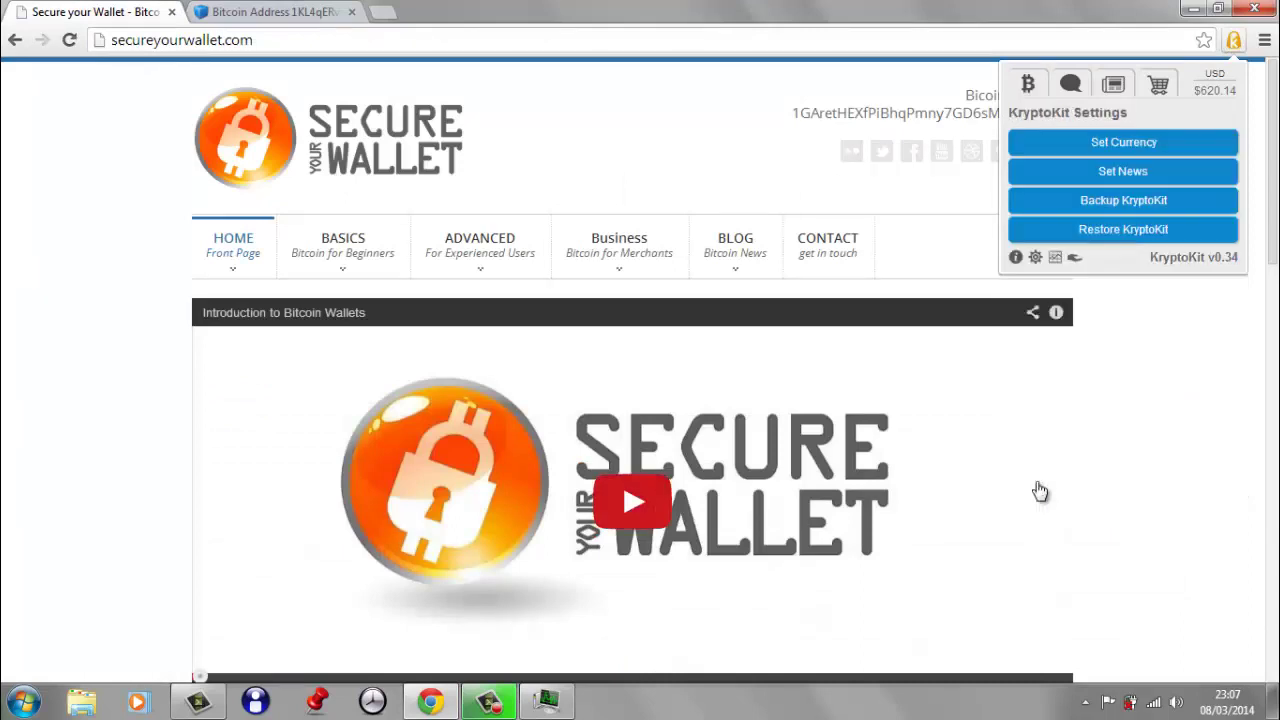
left_click(1093, 212)
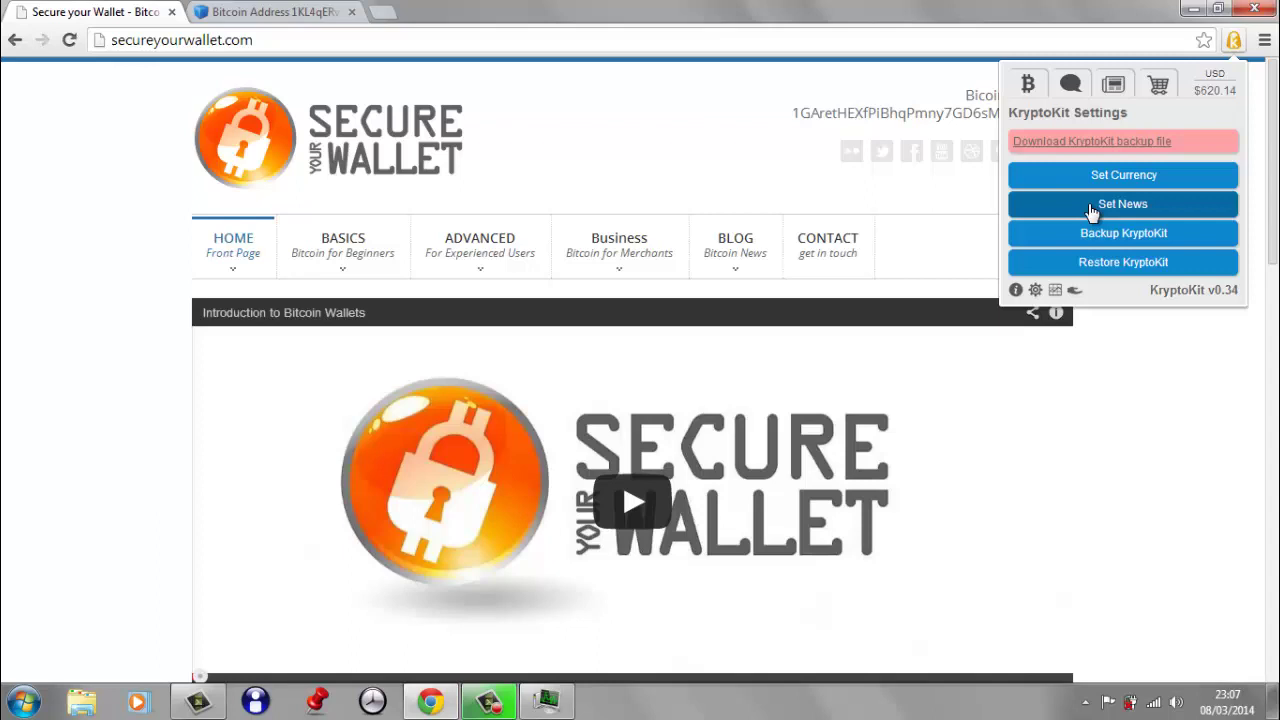
left_click(1080, 145)
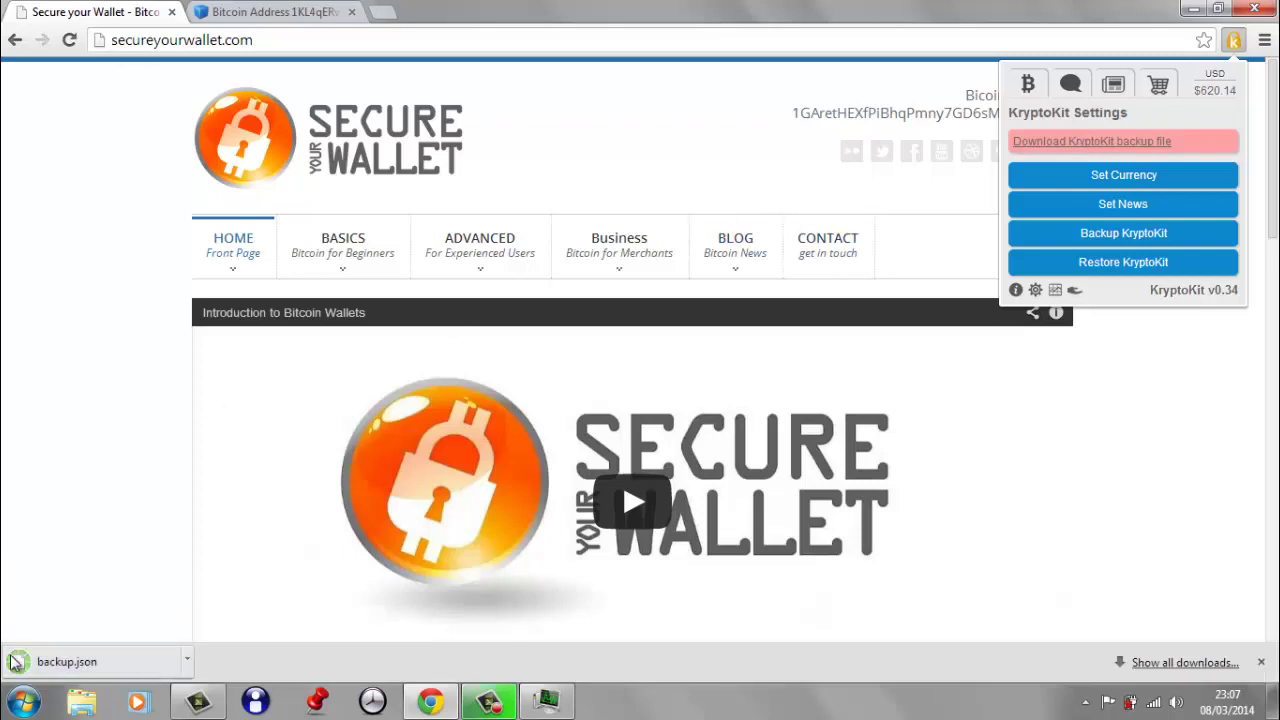
left_click(189, 662)
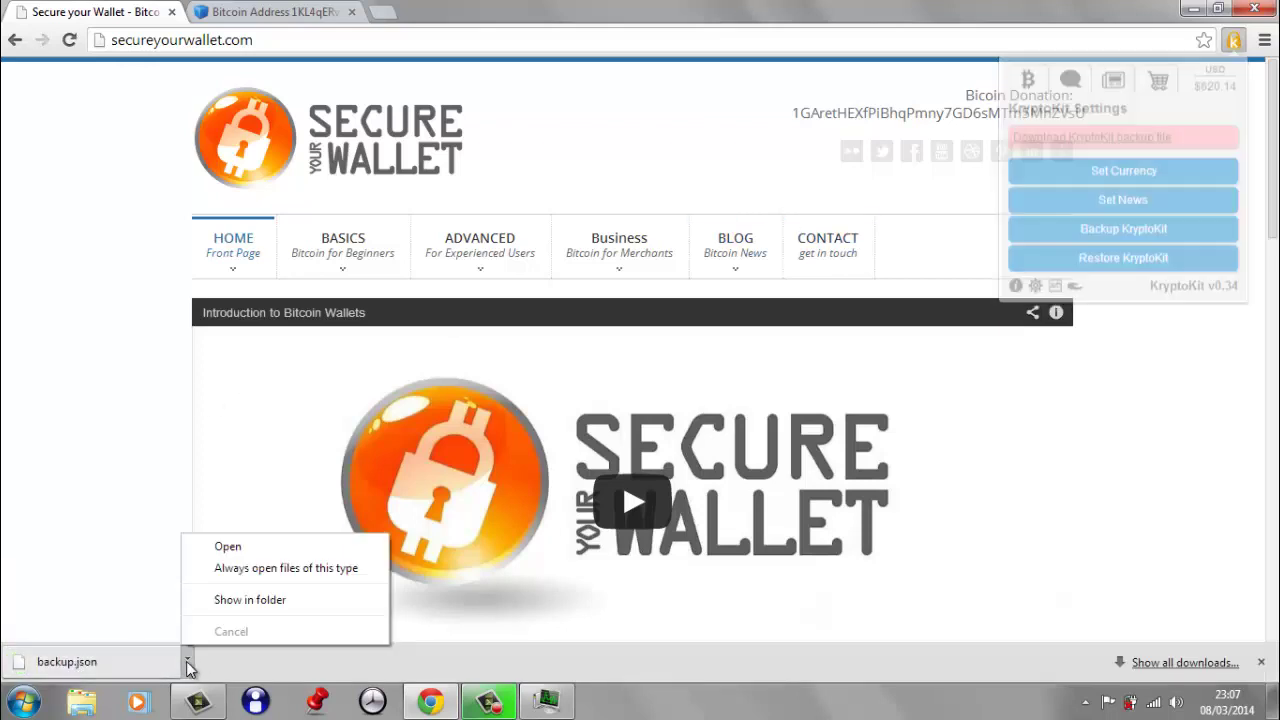
left_click(245, 599)
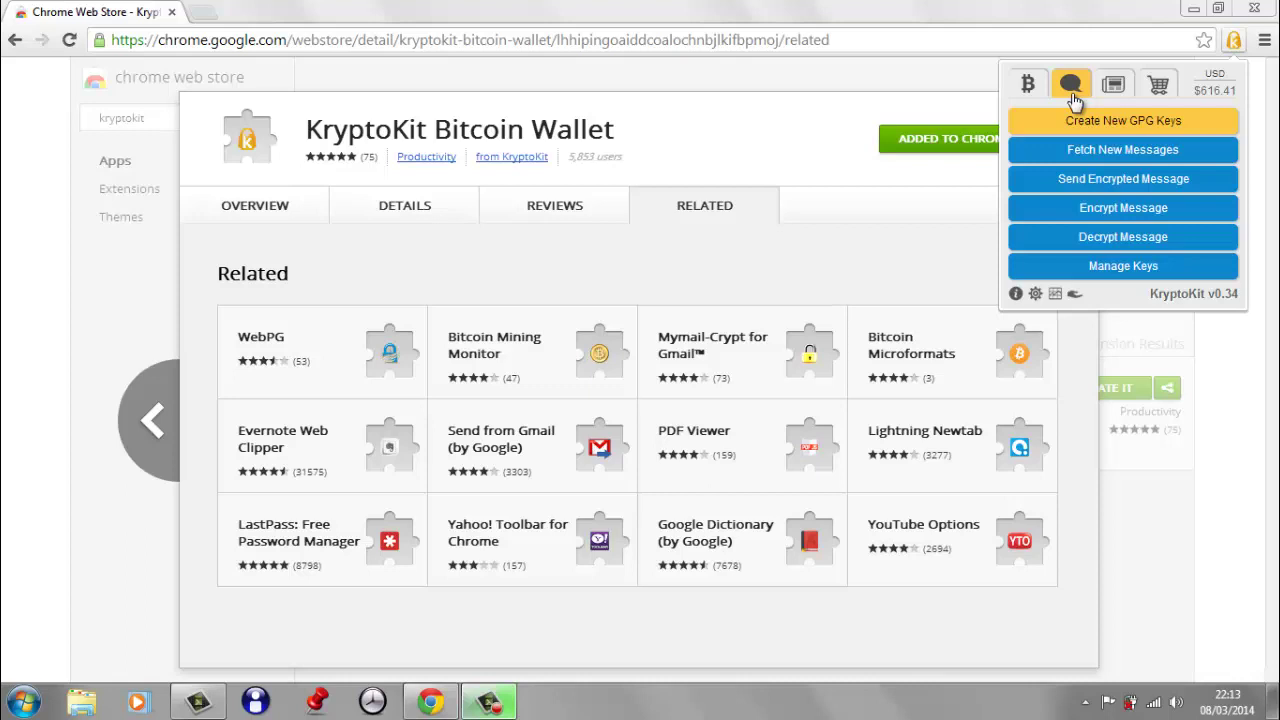
- Start a new GPG keypair and enter the owner's name and e-mail address
left_click(1143, 133)
left_click(1080, 168)
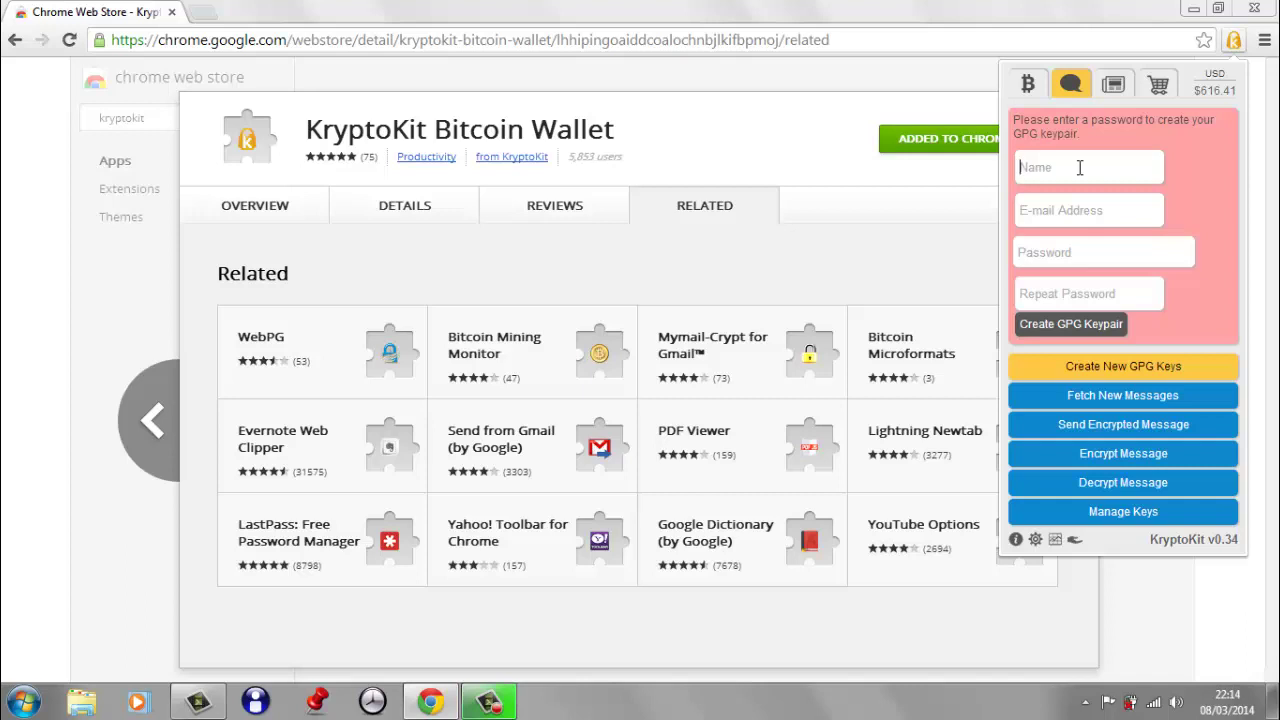
type("Gareth")
key("Tab")
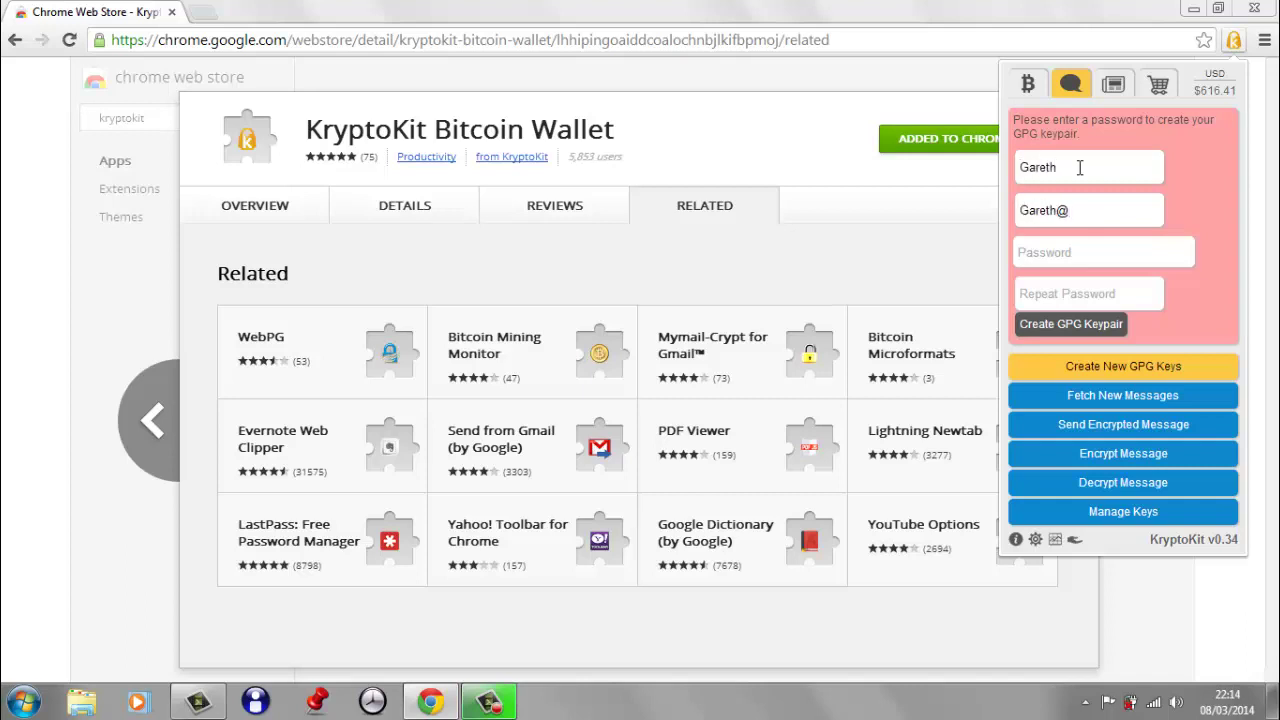
- Set and repeat the key password, then create and confirm the GPG keypair
key("Tab")
type("******")
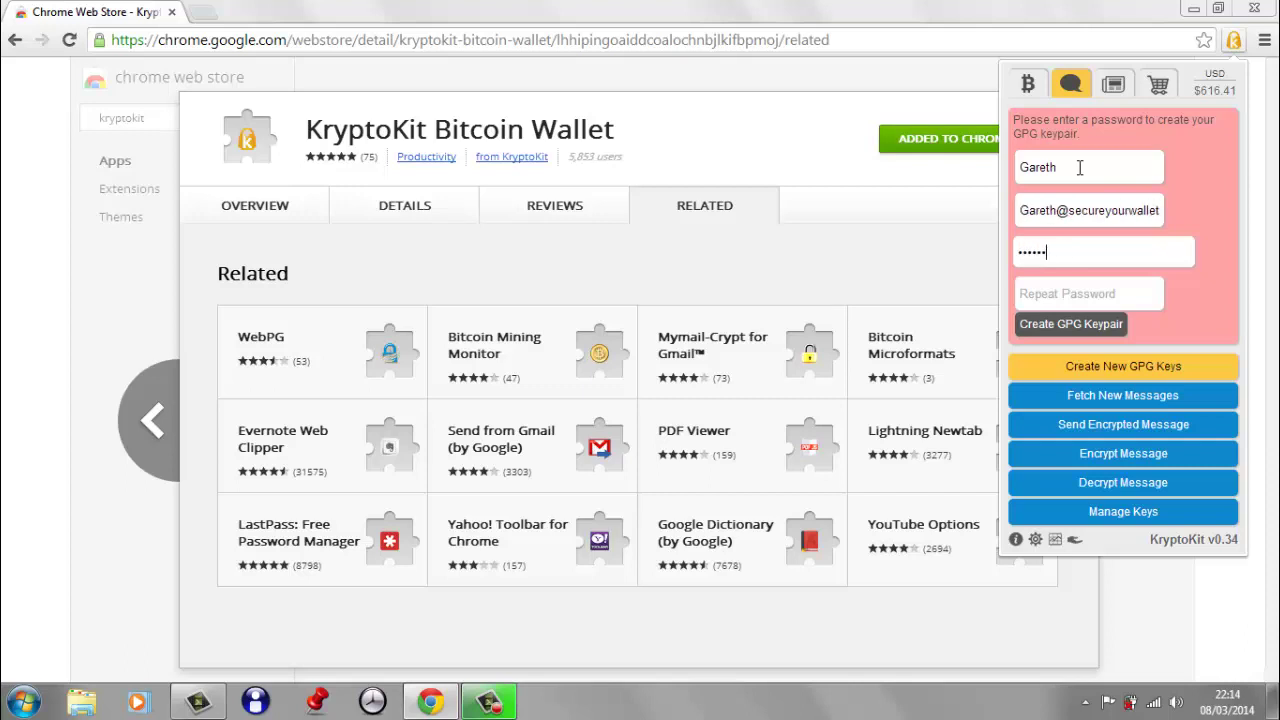
key("Tab")
type("******")
left_click(1048, 328)
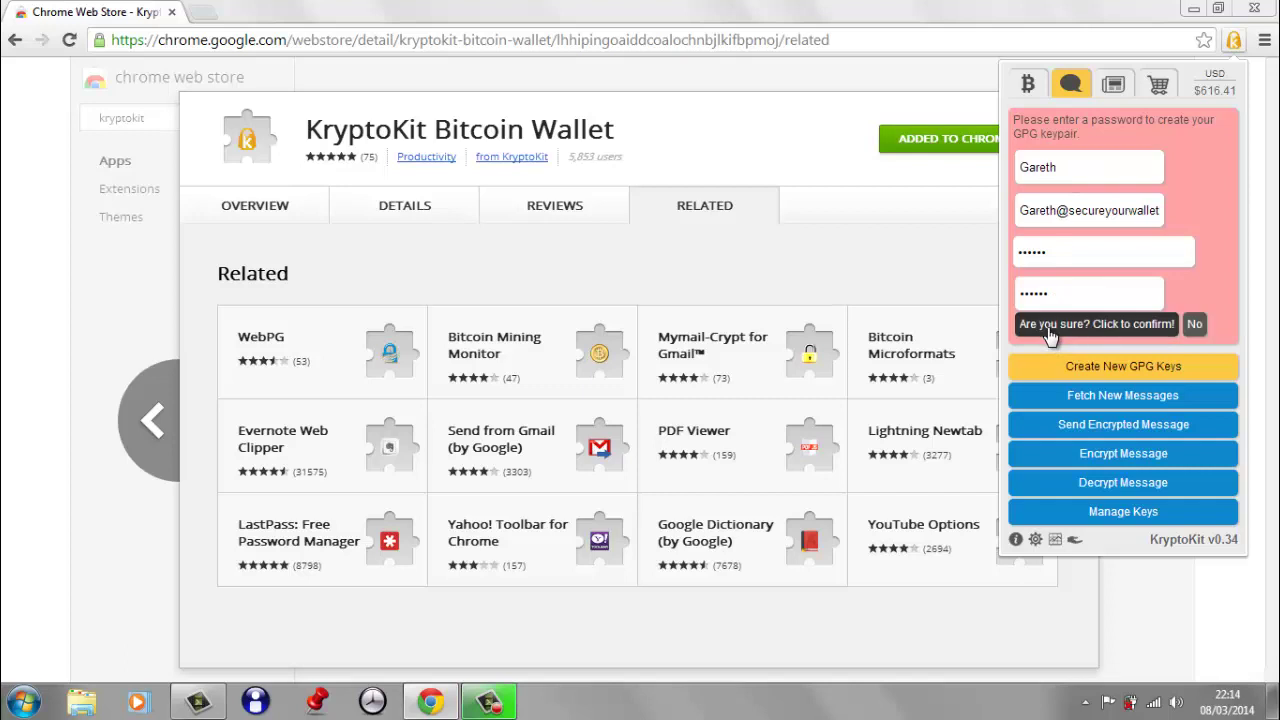
left_click(1069, 330)
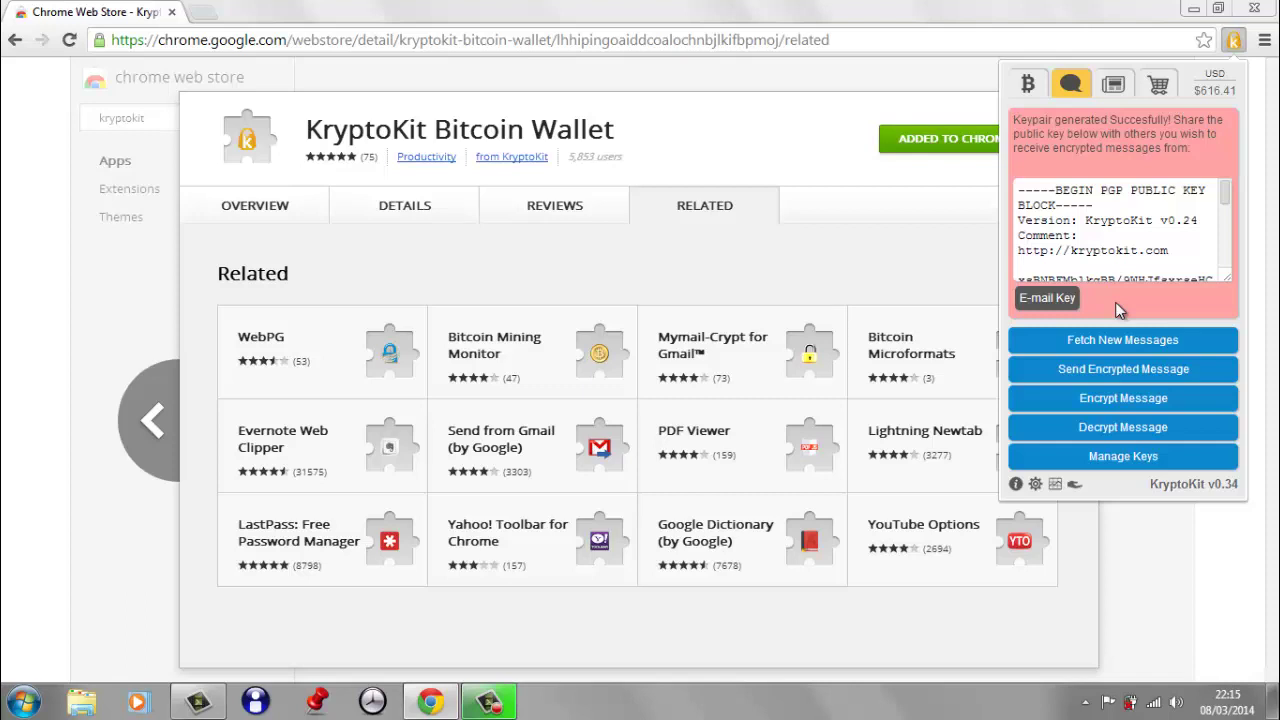
- View the Bitcoin news headlines, then the Bitcoin Directory's merchant categories
left_click(1113, 86)
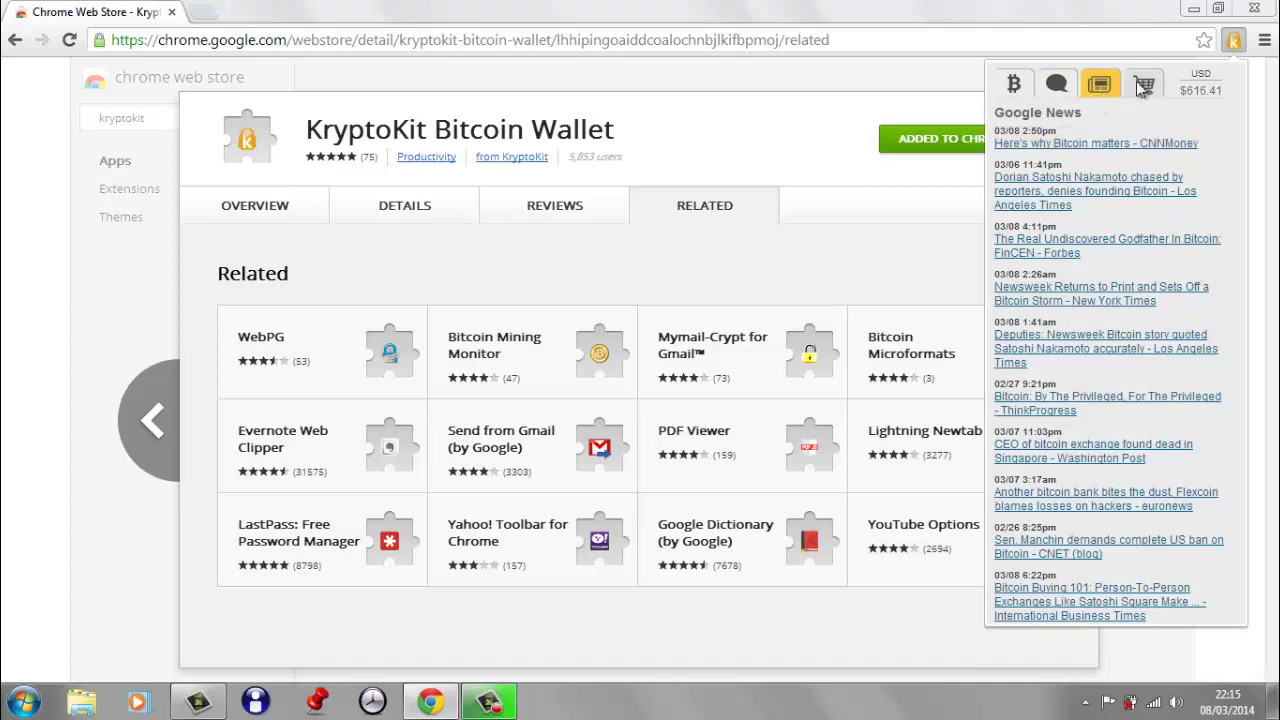
left_click(1144, 86)
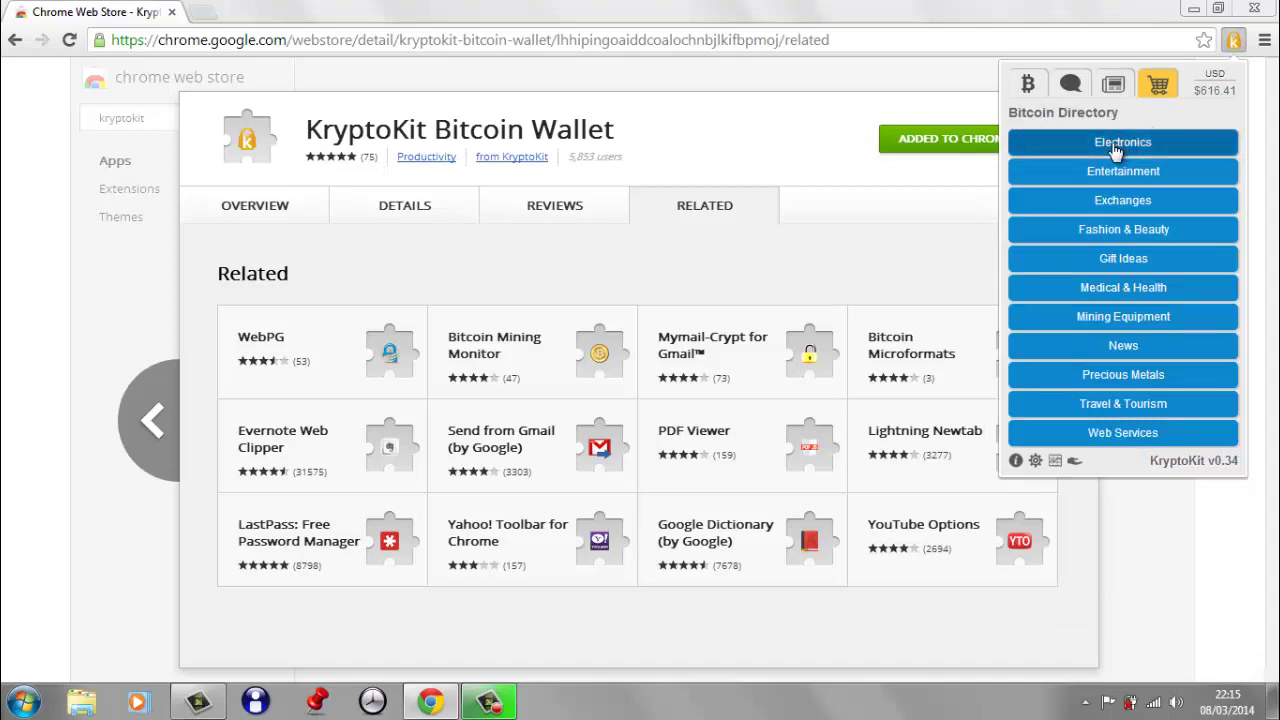